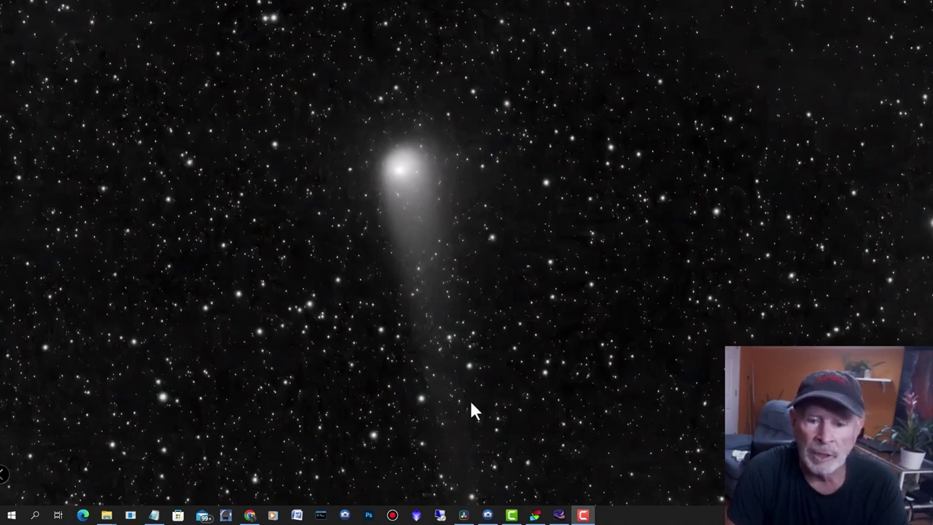
# - Show constellation lines and constellation names across Stellarium's sky around the comet
pyautogui.click(561, 514)
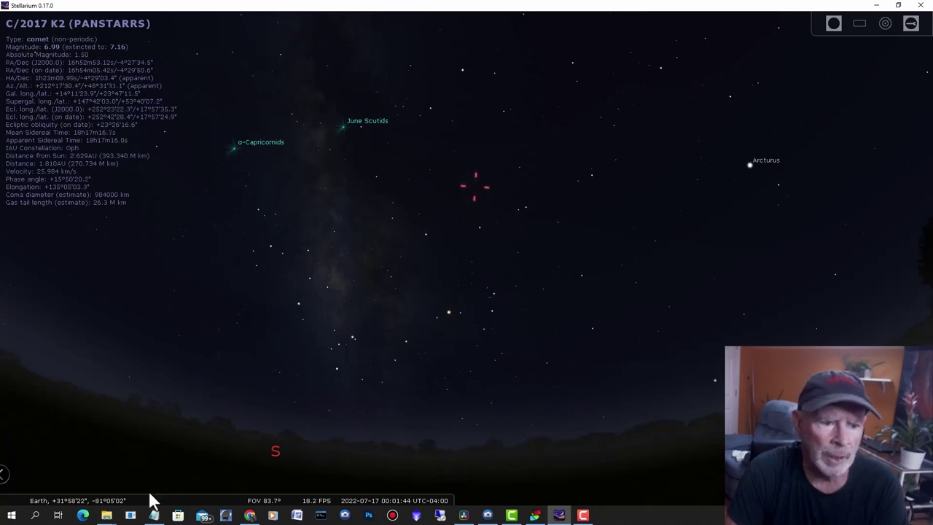
pyautogui.moveTo(146, 502)
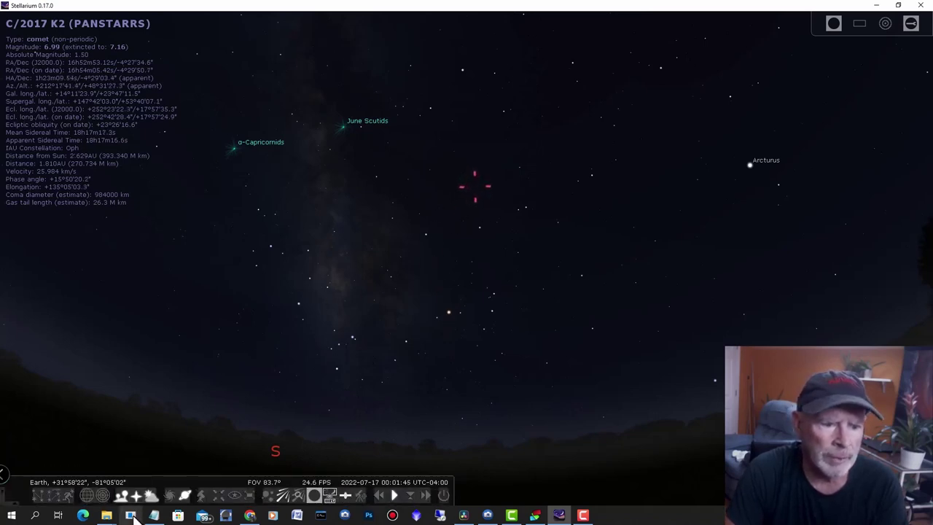
pyautogui.click(37, 496)
pyautogui.click(53, 496)
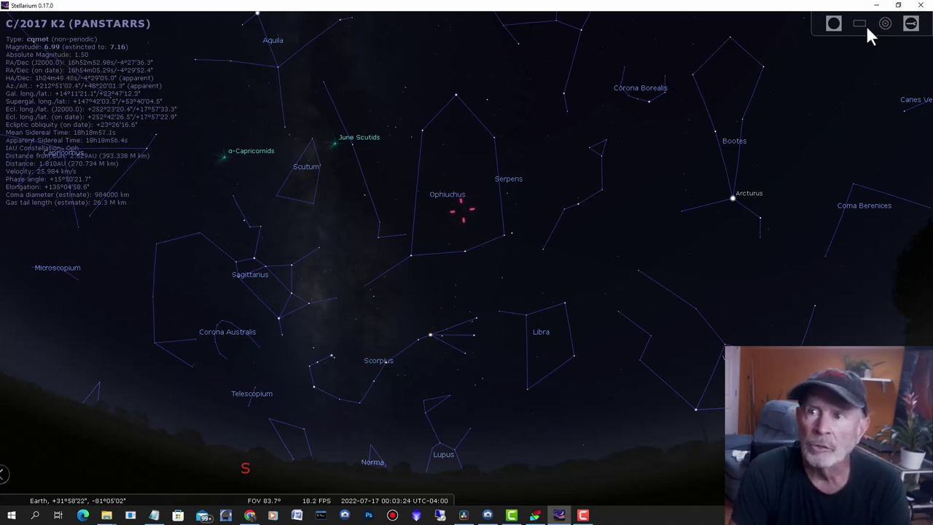
# - Minimize Stellarium and restore the DeepSkyStacker window with its 119 light frames
pyautogui.click(877, 5)
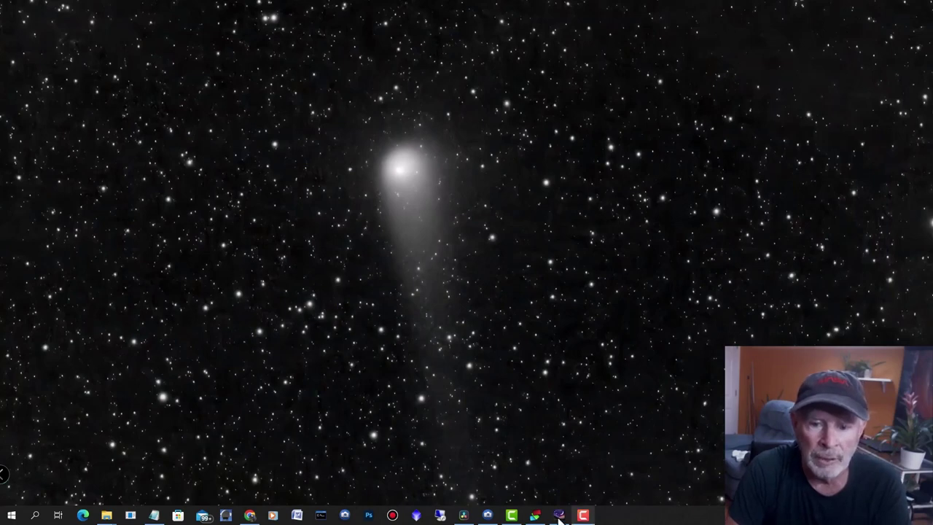
pyautogui.click(534, 515)
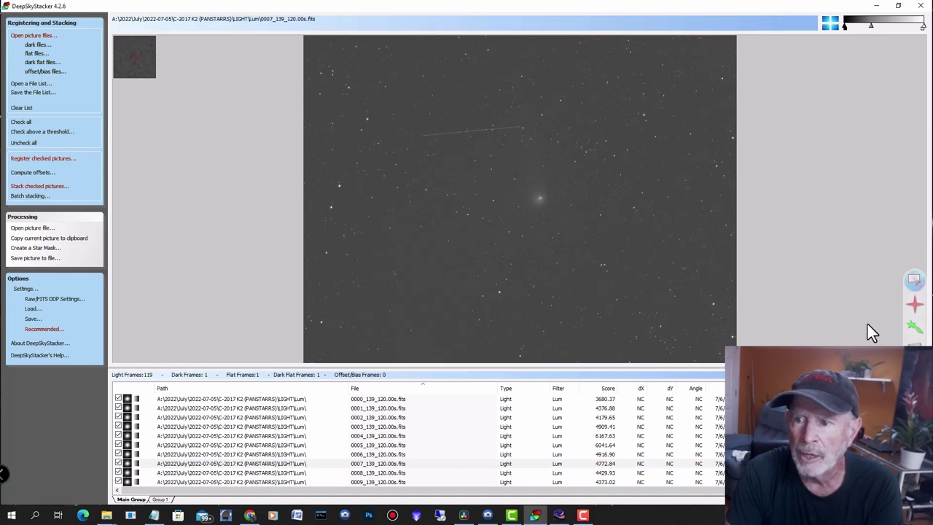
# - Turn on comet-edit mode and zoom in on the preview
pyautogui.click(916, 327)
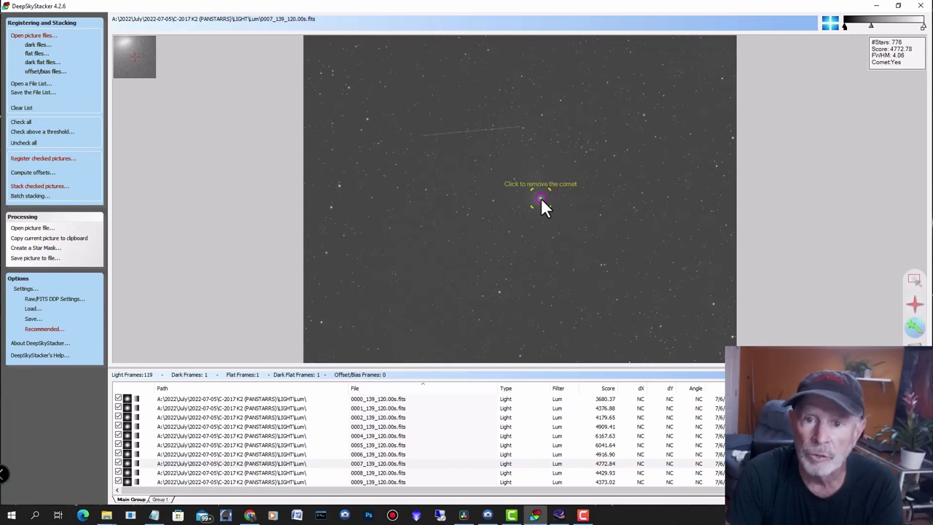
pyautogui.scroll(2, 542, 198)
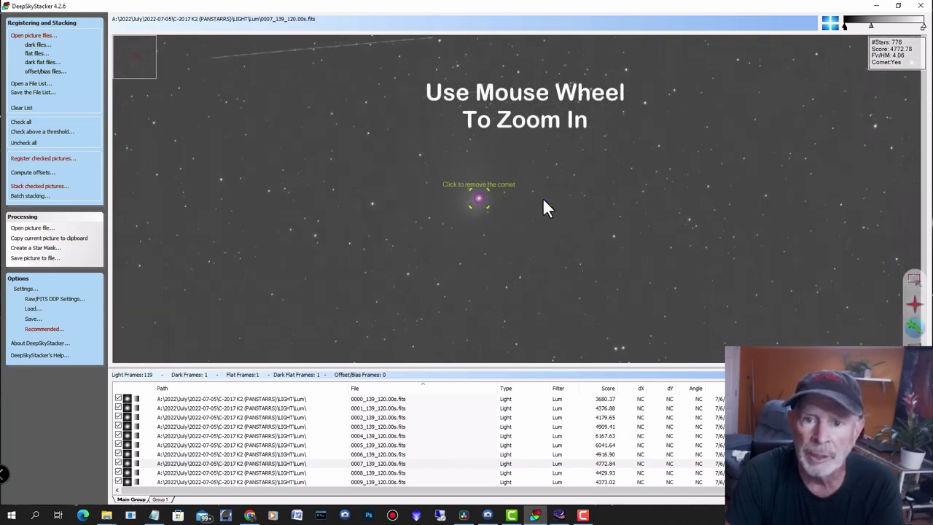
pyautogui.scroll(2, 543, 198)
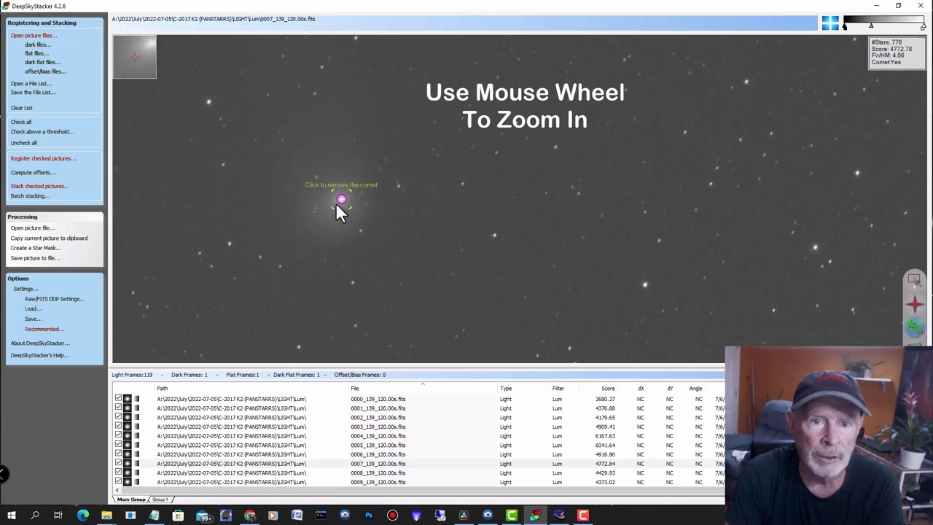
pyautogui.scroll(1, 339, 204)
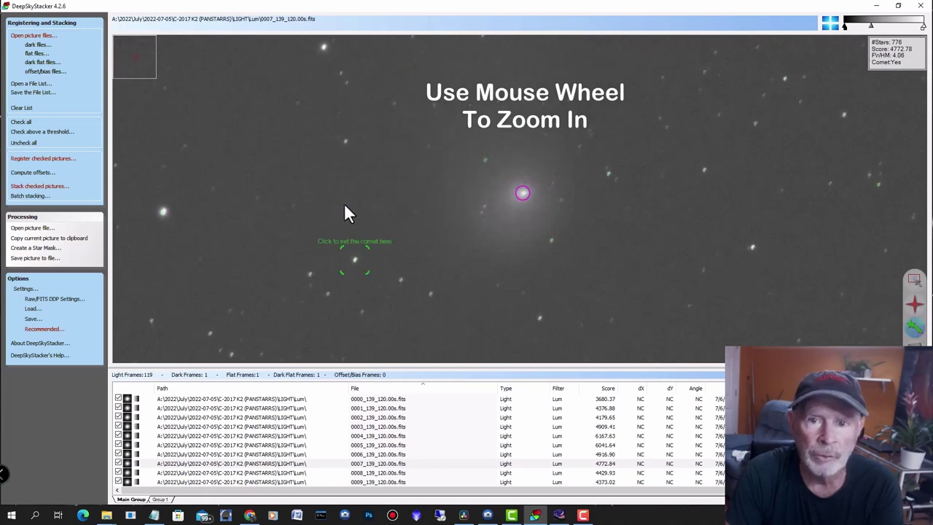
pyautogui.scroll(2, 528, 197)
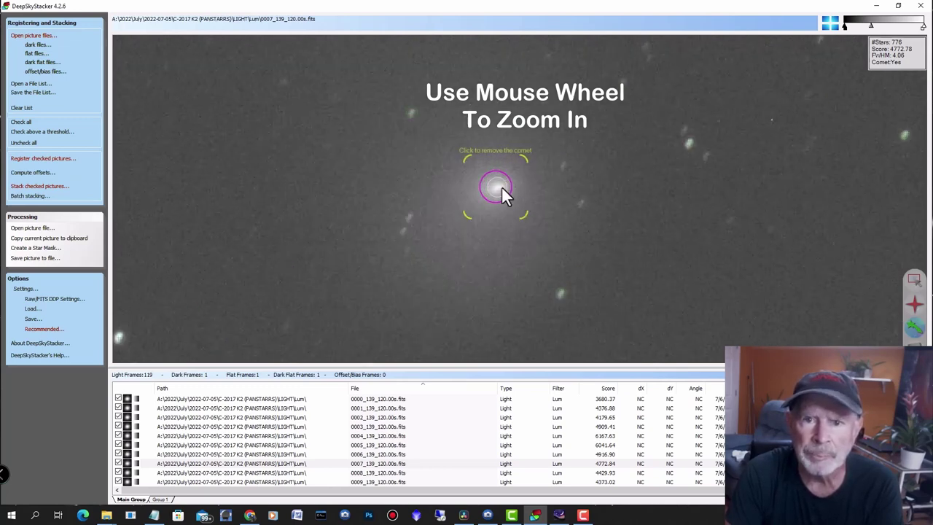
pyautogui.scroll(-3, 501, 191)
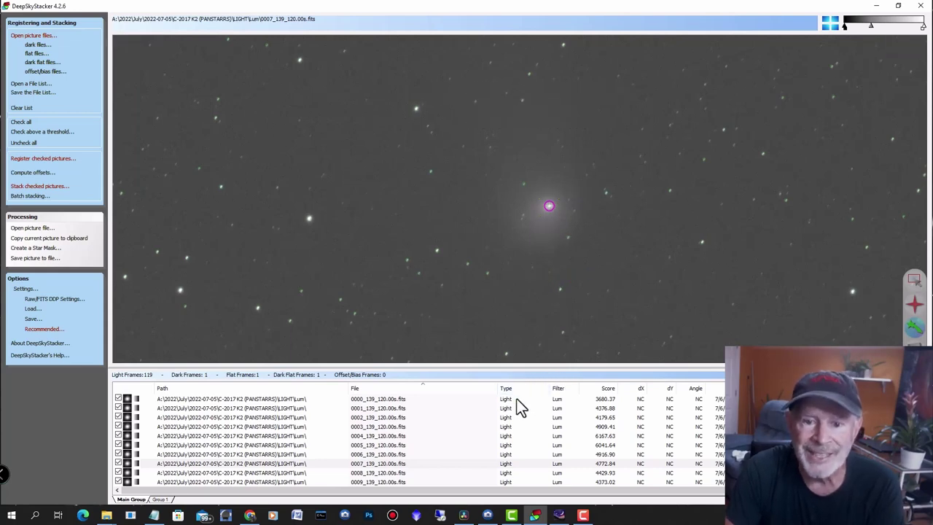
# - Check the marked comet position in light frames 0007, 0008 and 0009
pyautogui.click(505, 465)
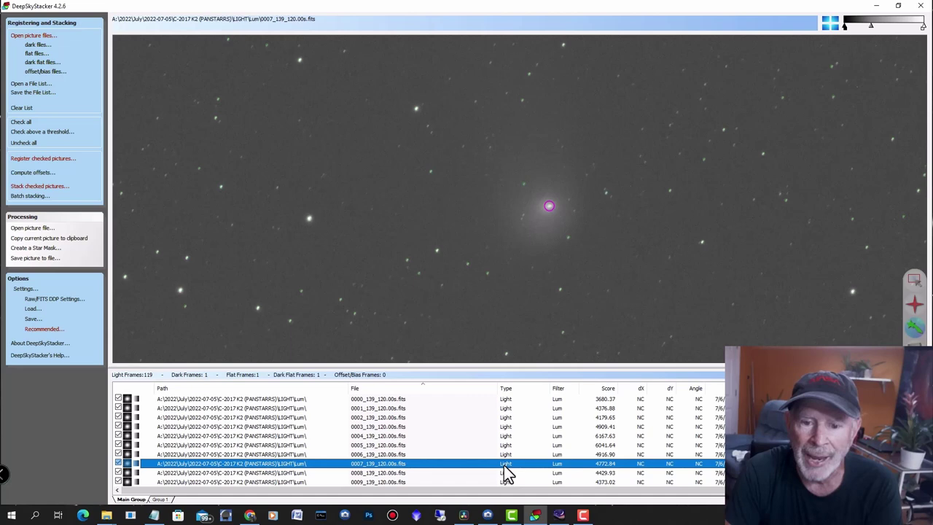
pyautogui.click(507, 474)
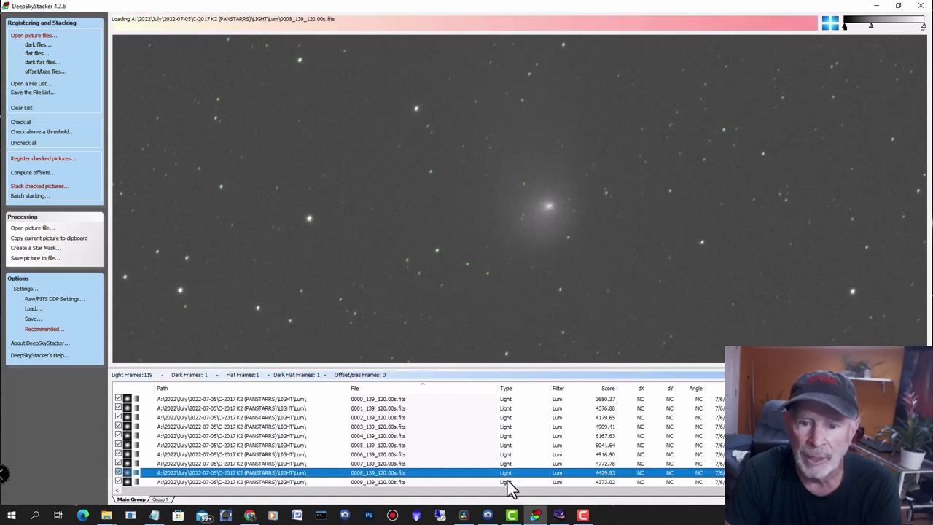
pyautogui.click(507, 483)
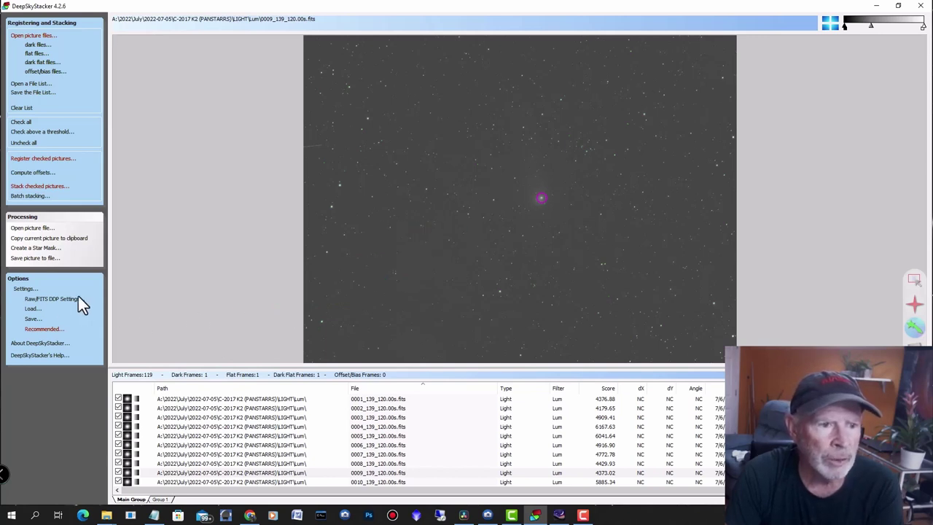
# - Review the Comet tab of Stacking Settings, close it unchanged, and minimize DeepSkyStacker
pyautogui.click(24, 290)
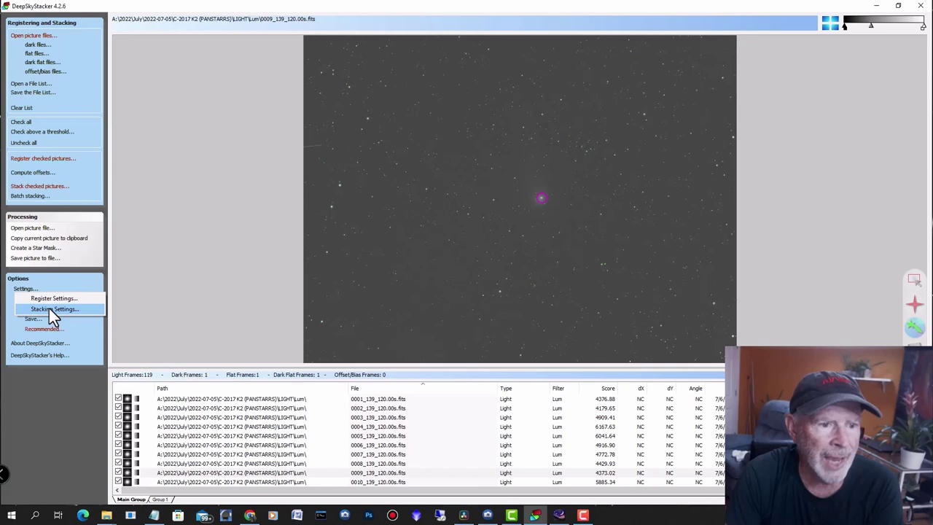
pyautogui.click(49, 308)
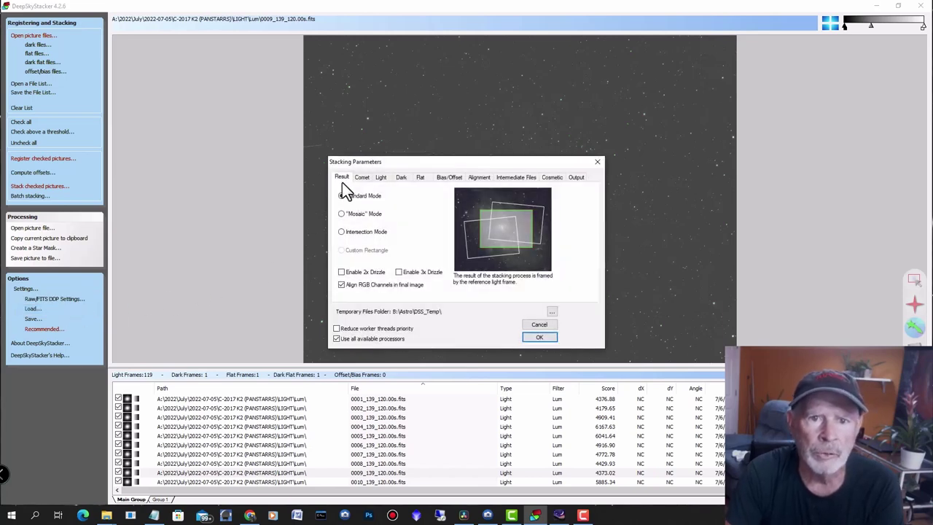
pyautogui.click(361, 178)
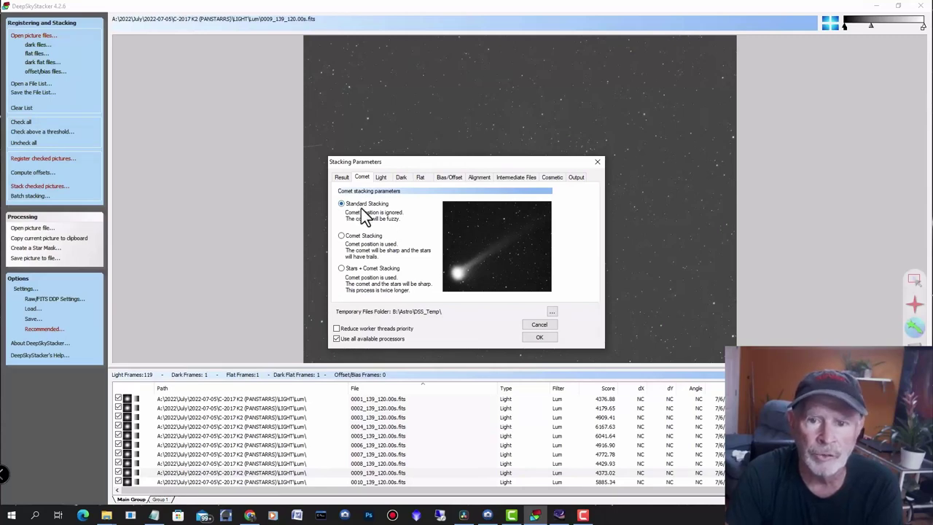
pyautogui.click(539, 325)
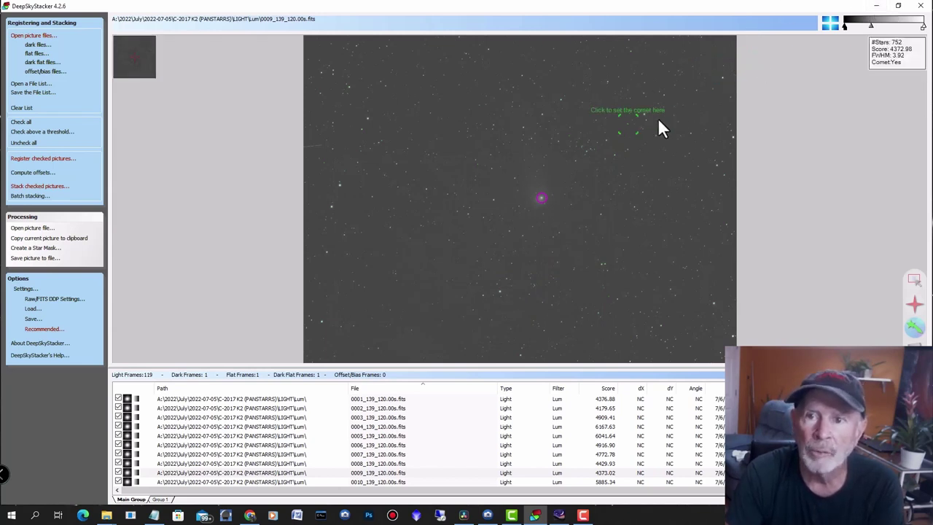
pyautogui.click(876, 6)
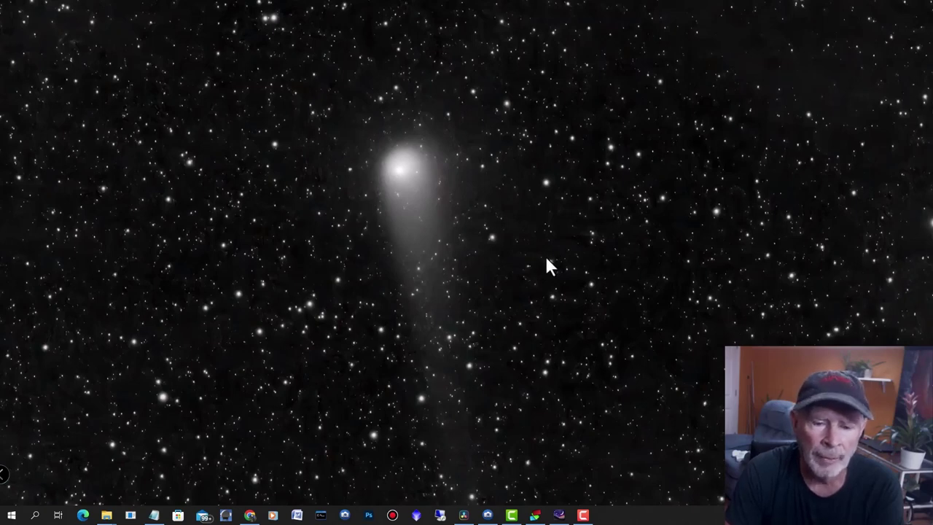
# - Launch Photoshop and start File > Scripts > Load Files into Stack
pyautogui.click(368, 515)
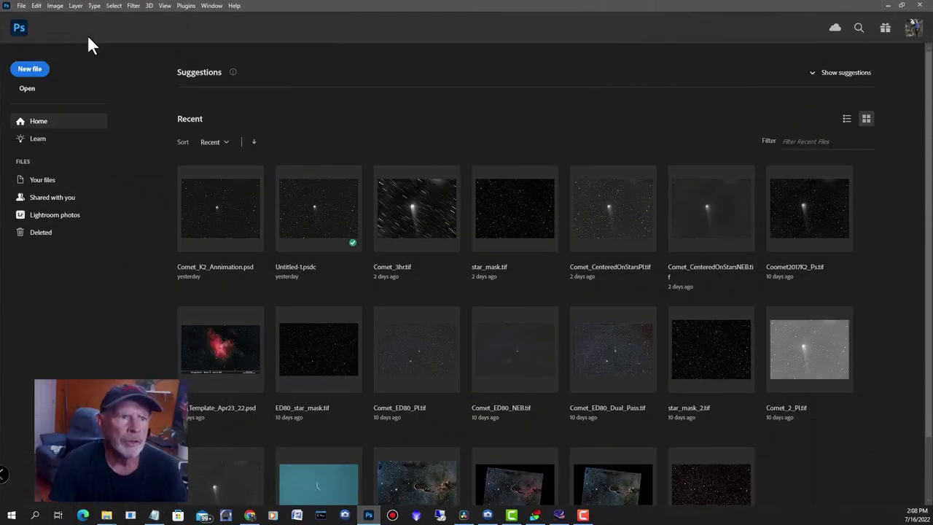
pyautogui.click(22, 5)
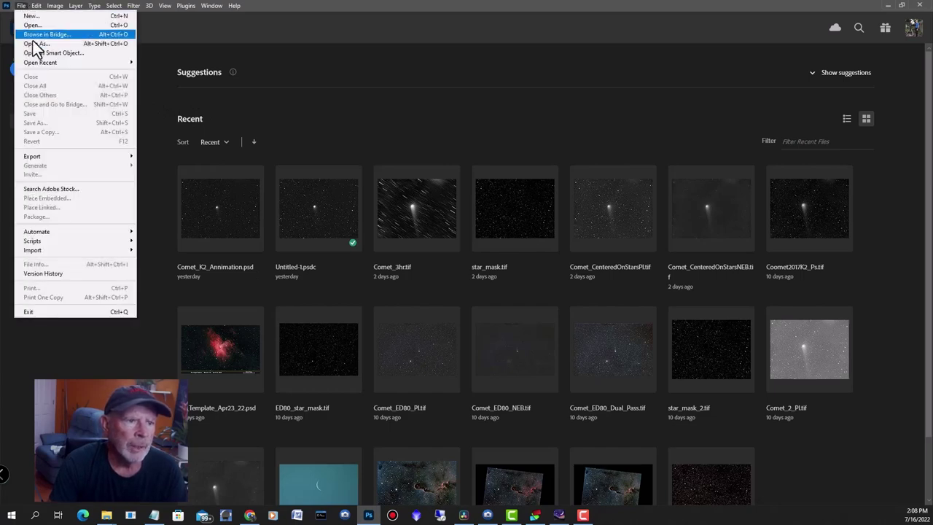
pyautogui.moveTo(54, 241)
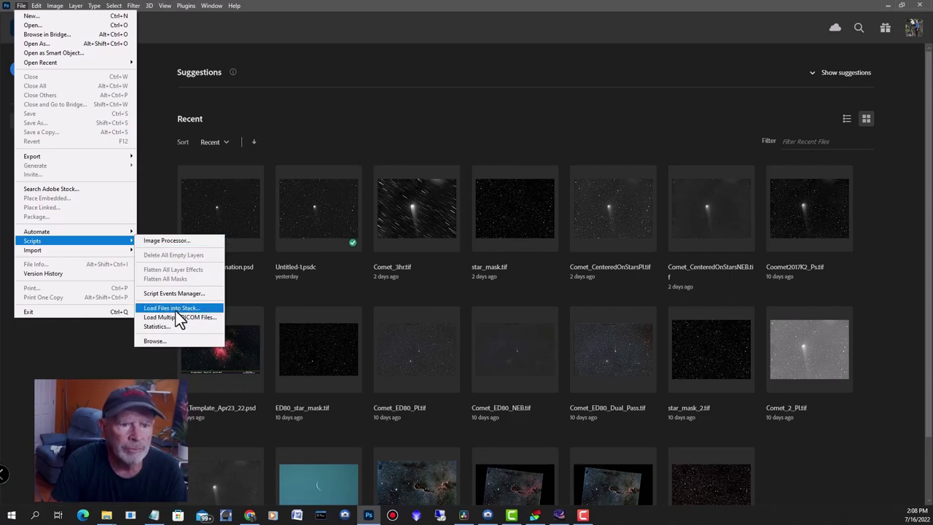
pyautogui.click(176, 309)
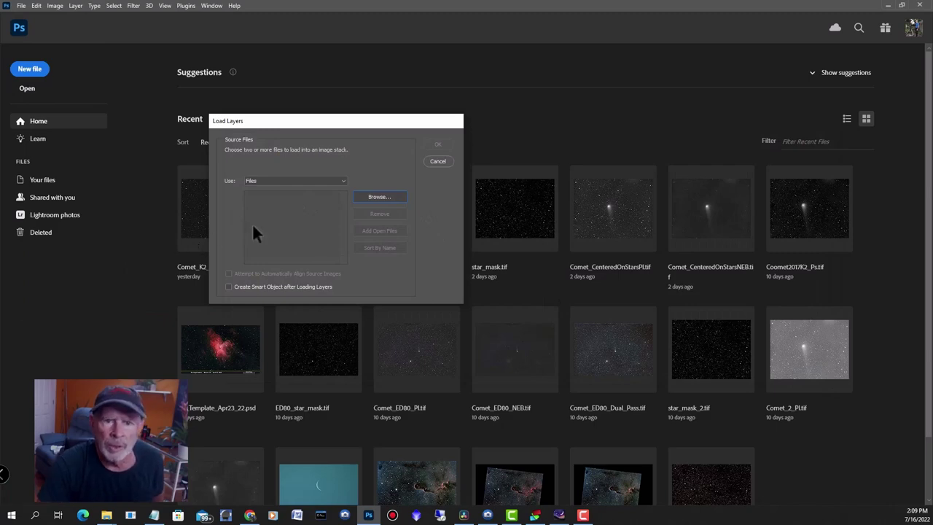
# - Add calibrated frames 0000_139_120.00s.cal.tif through 0119 as the source files
pyautogui.click(380, 195)
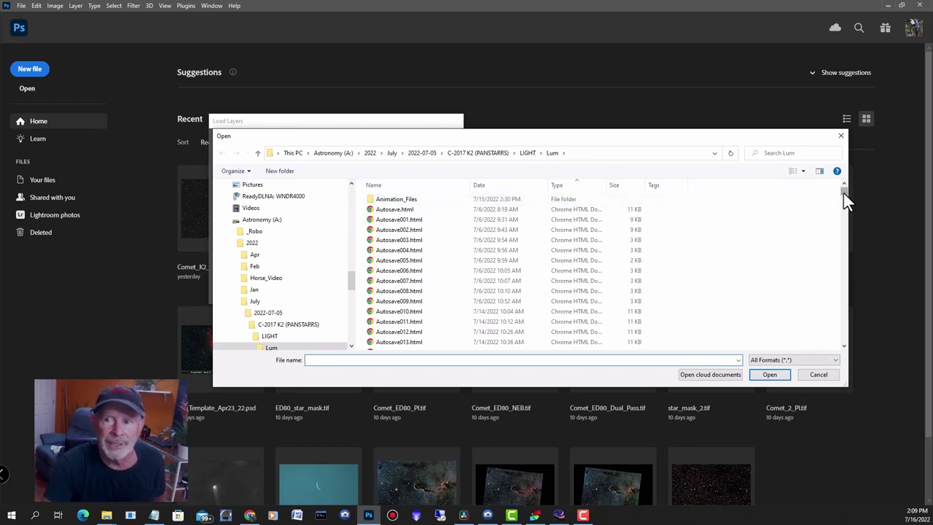
pyautogui.scroll(-15, 844, 194)
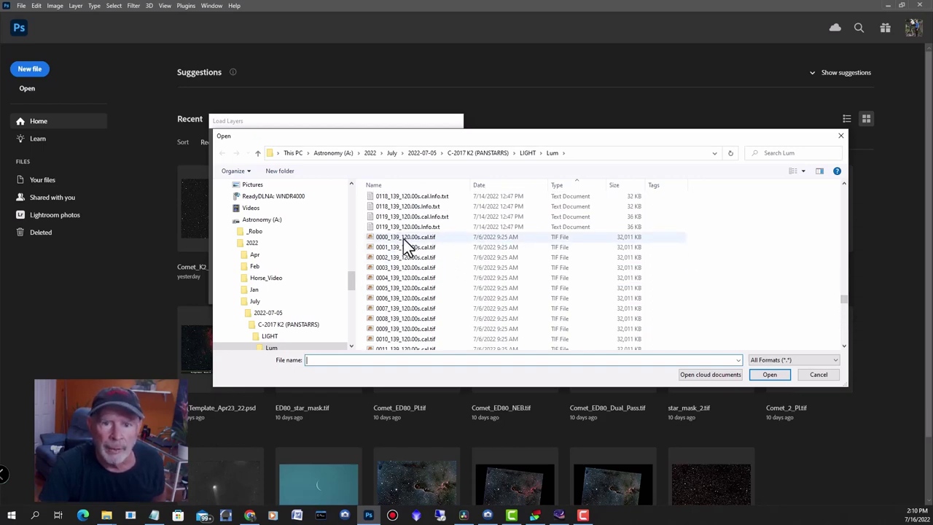
pyautogui.click(403, 239)
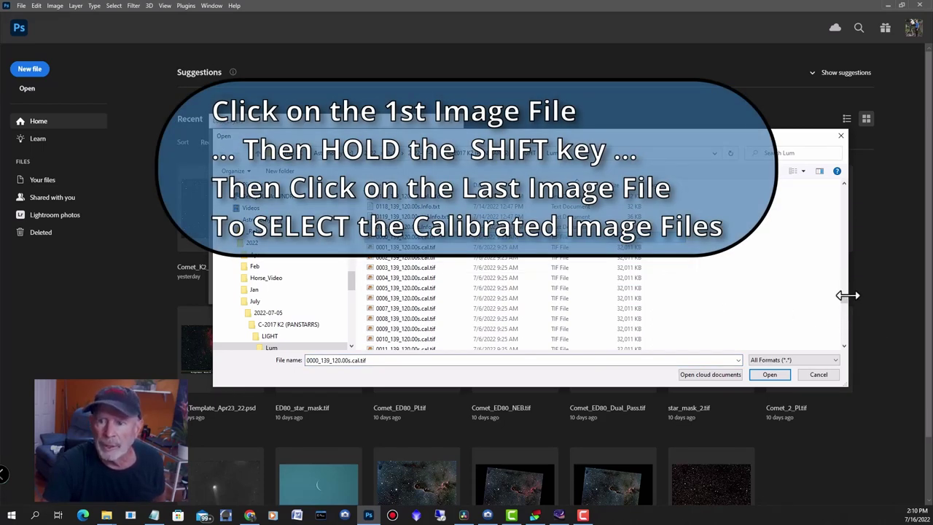
pyautogui.moveTo(845, 301); pyautogui.dragTo(845, 332)
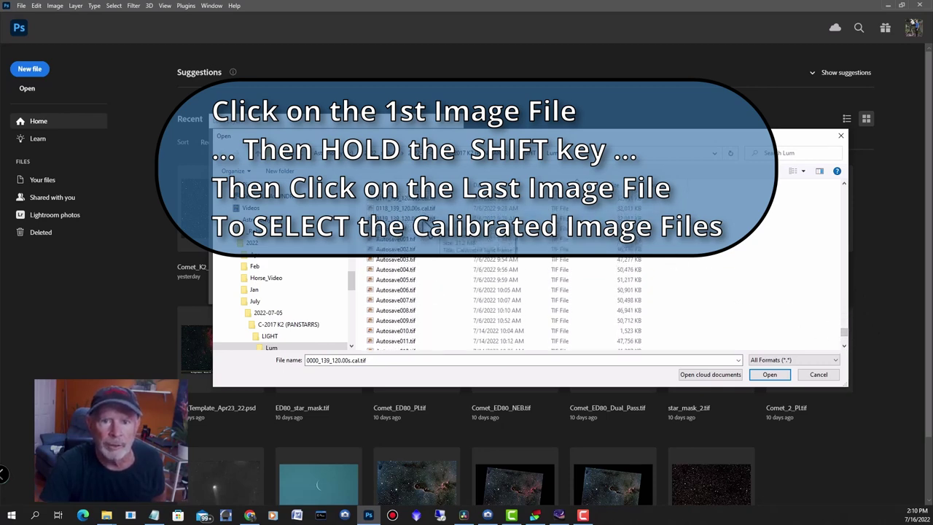
pyautogui.keyDown('shift'); pyautogui.click(405, 218); pyautogui.keyUp('shift')
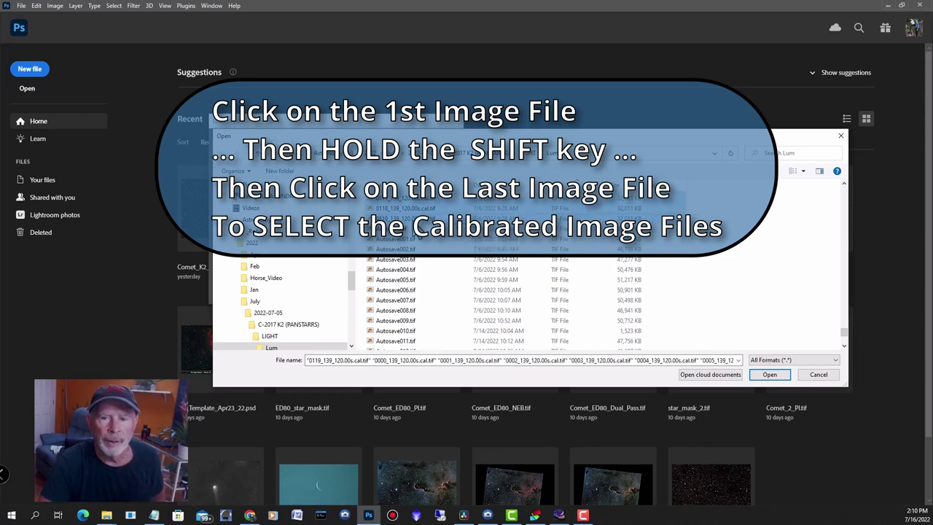
pyautogui.click(770, 374)
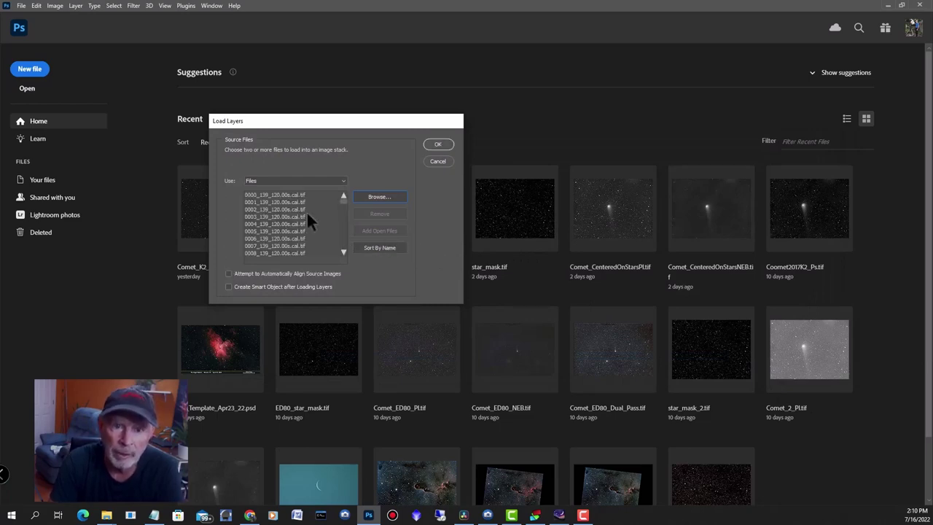
# - Stack the listed calibrated frames as layers in the new document Untitled-1
pyautogui.click(438, 145)
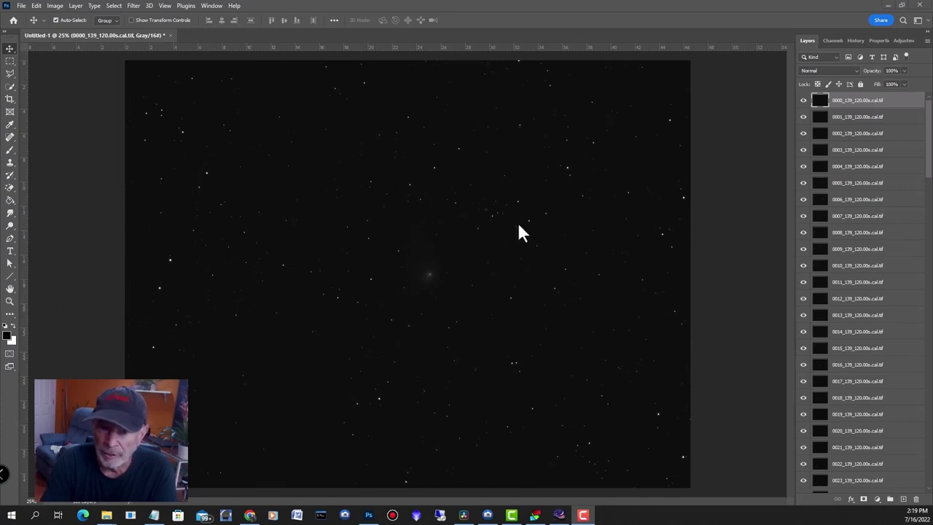
# - Resize the image to 1920 px wide (1920 × 1452) with proportions linked
pyautogui.click(56, 6)
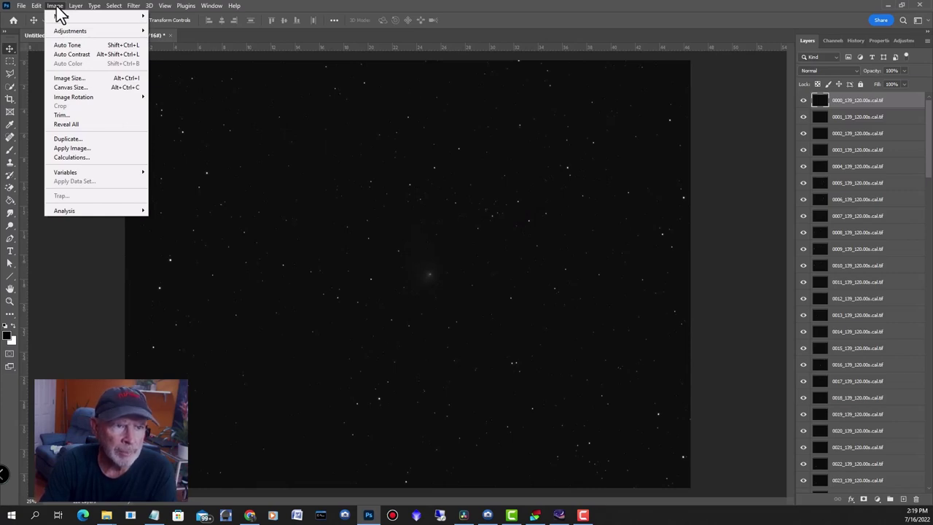
pyautogui.click(64, 78)
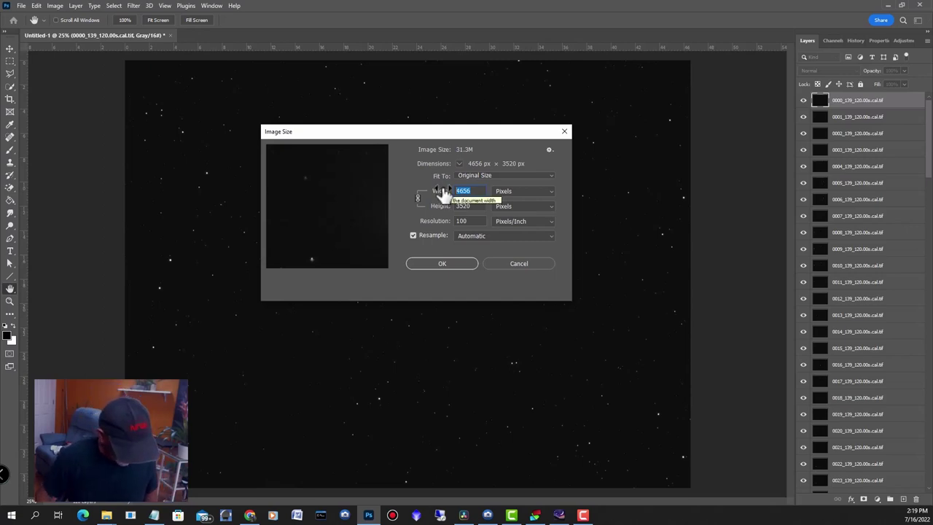
pyautogui.write('1')
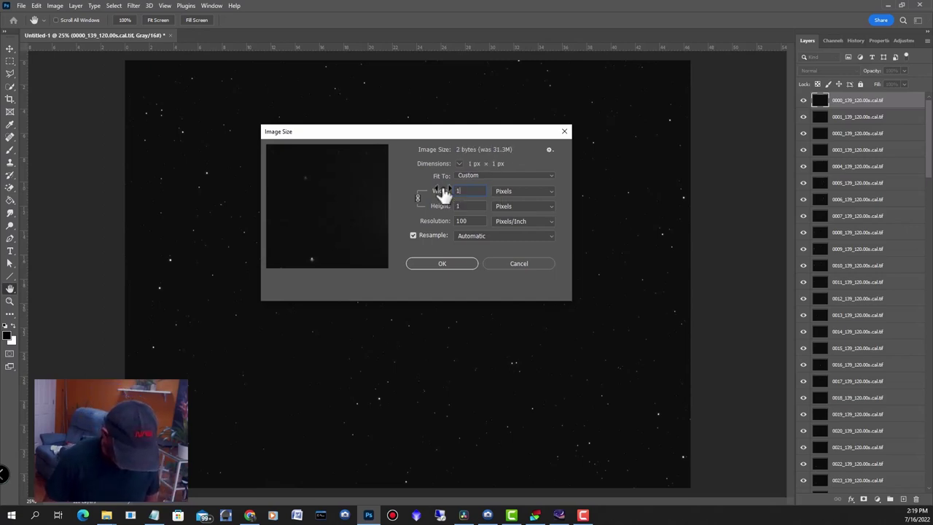
pyautogui.write('920')
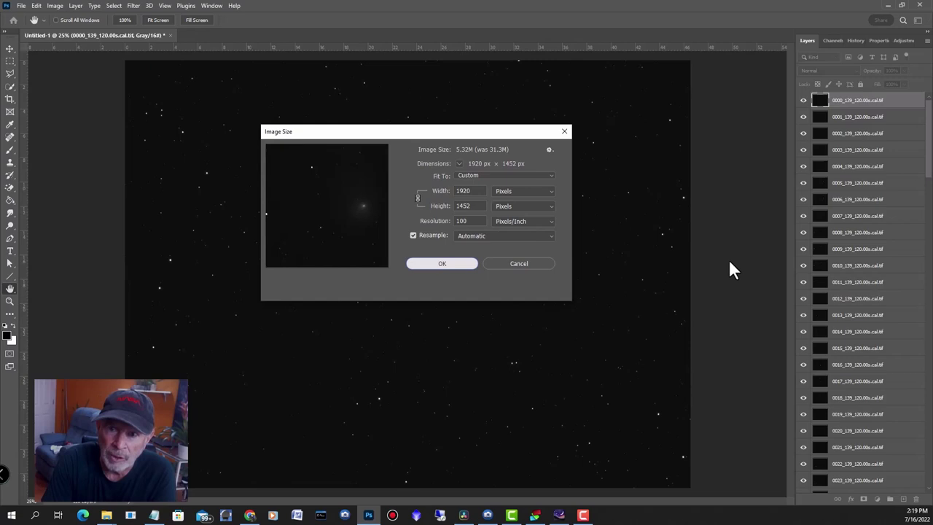
pyautogui.press('Return')
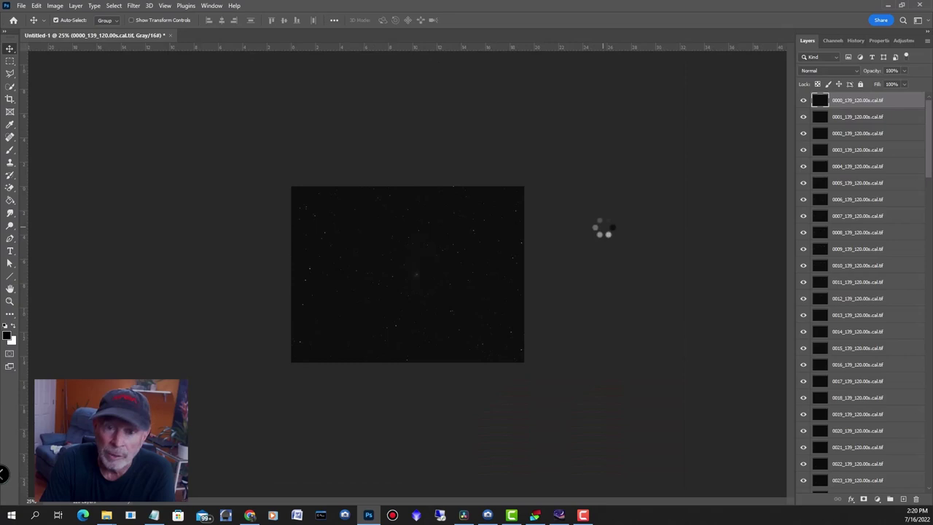
# - Zoom the canvas to 50% and open the Camera Raw Filter on the top frame
pyautogui.click(9, 301)
pyautogui.click(398, 286)
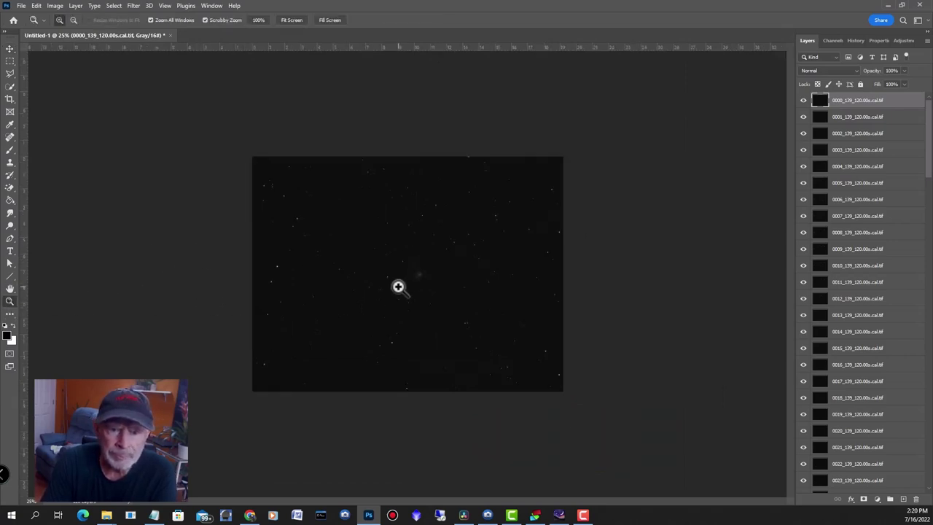
pyautogui.click(397, 287)
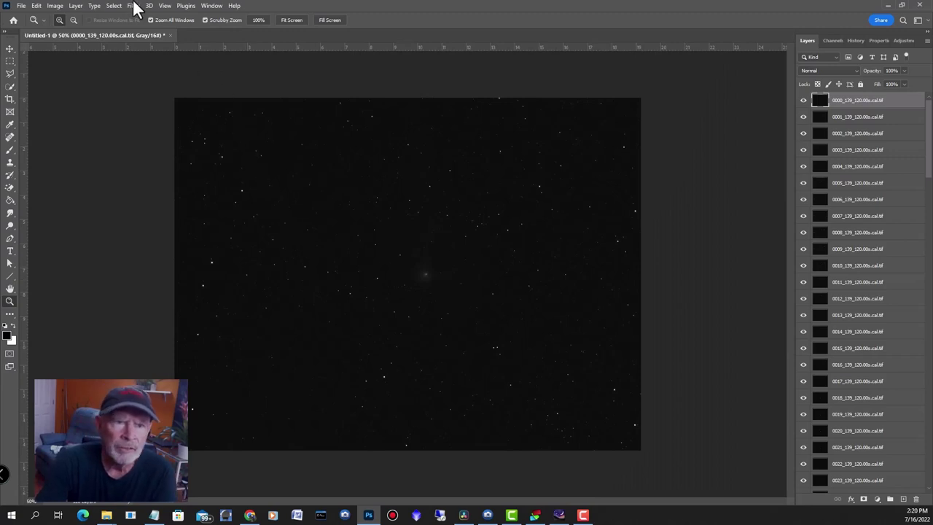
pyautogui.click(134, 5)
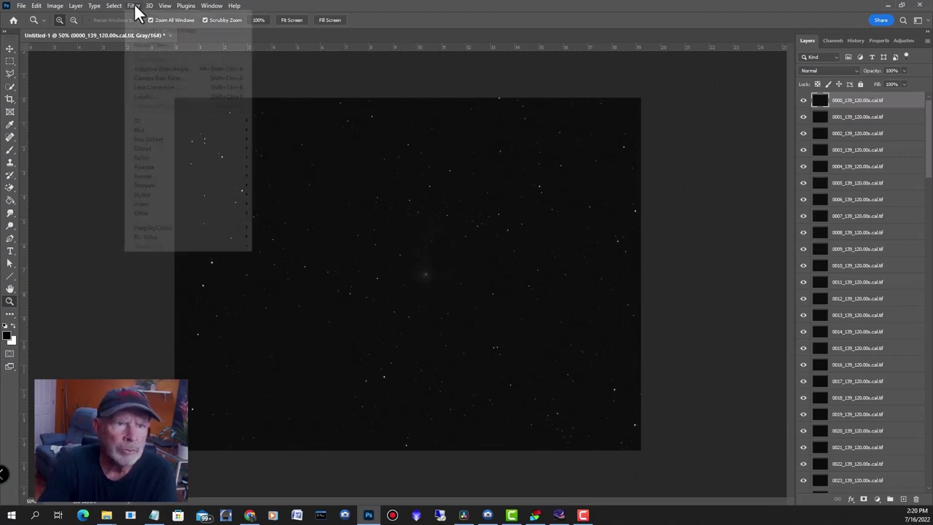
pyautogui.click(154, 78)
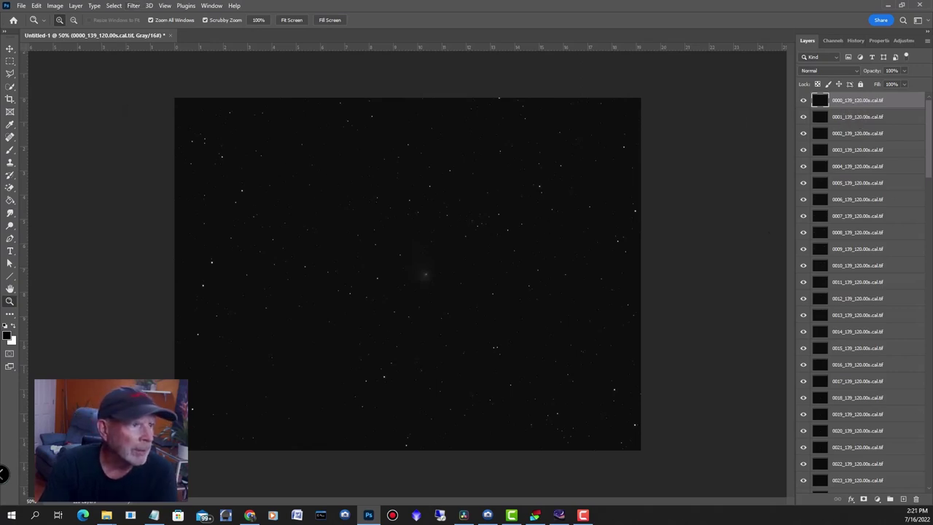
pyautogui.hotkey('ctrl', 'shift', 'a')
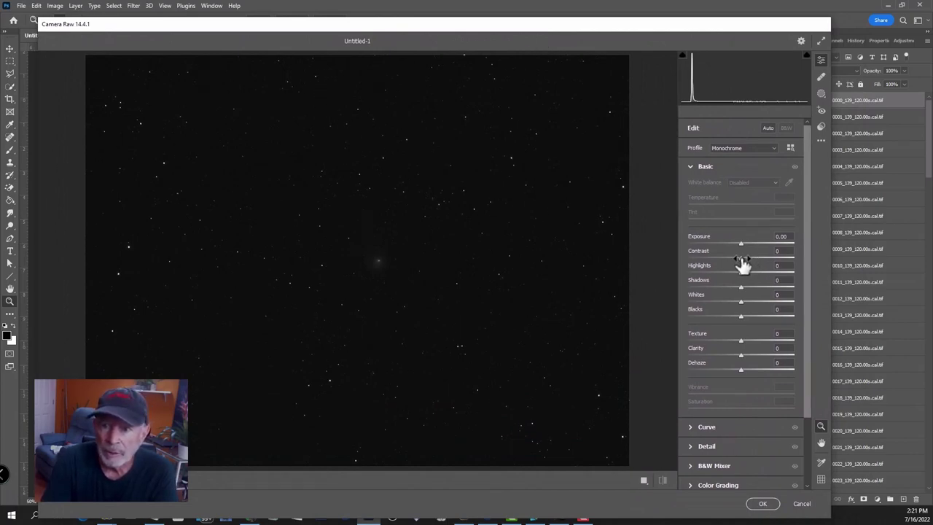
# - Set Exposure +1.95, Whites +67, Blacks -50, Clarity +15 and Dehaze +28 to reveal the comet
pyautogui.moveTo(742, 258); pyautogui.dragTo(783, 274)
pyautogui.moveTo(741, 301); pyautogui.dragTo(774, 302)
pyautogui.moveTo(741, 243); pyautogui.dragTo(755, 243)
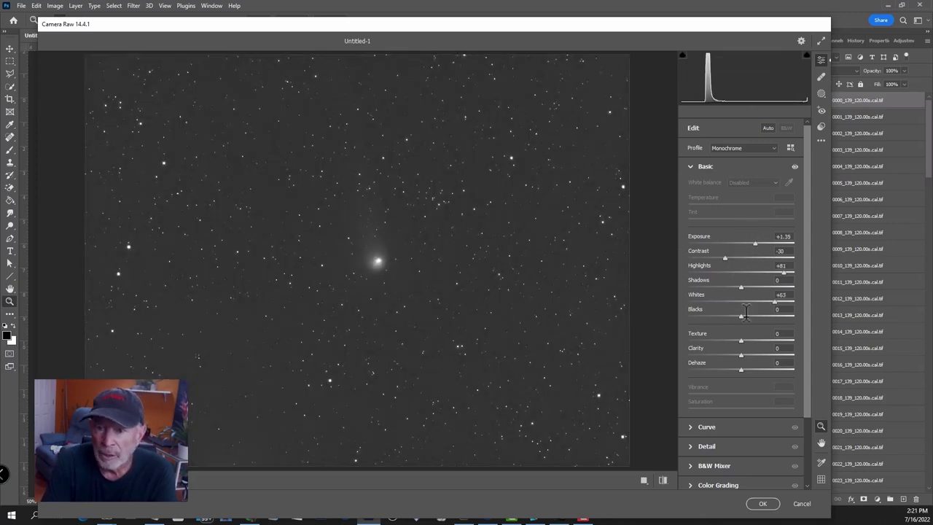
pyautogui.moveTo(742, 316); pyautogui.dragTo(715, 315)
pyautogui.moveTo(724, 257); pyautogui.dragTo(732, 255)
pyautogui.moveTo(784, 271); pyautogui.dragTo(751, 272)
pyautogui.moveTo(741, 355); pyautogui.dragTo(761, 354)
pyautogui.moveTo(741, 340); pyautogui.dragTo(723, 340)
pyautogui.moveTo(741, 369); pyautogui.dragTo(751, 369)
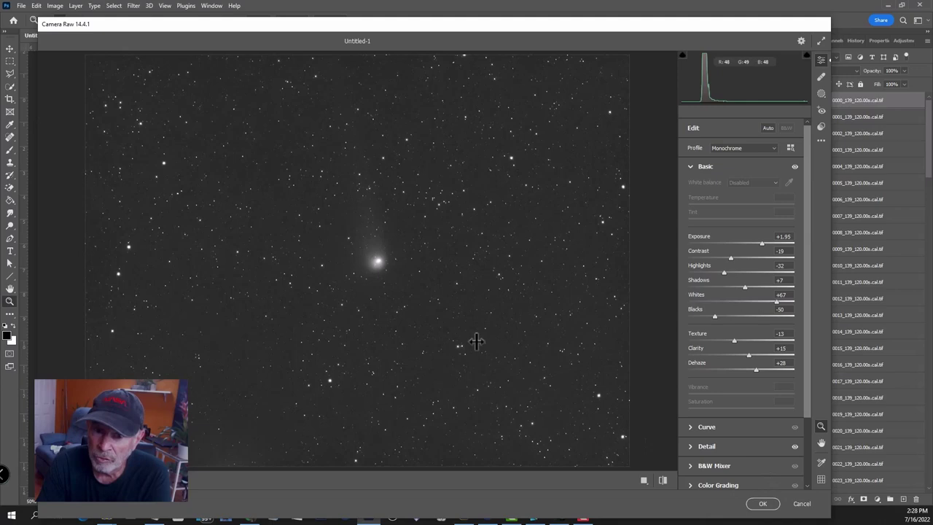
# - Apply the Camera Raw stretch, then select layer 0001 and hide layer 0000
pyautogui.click(761, 503)
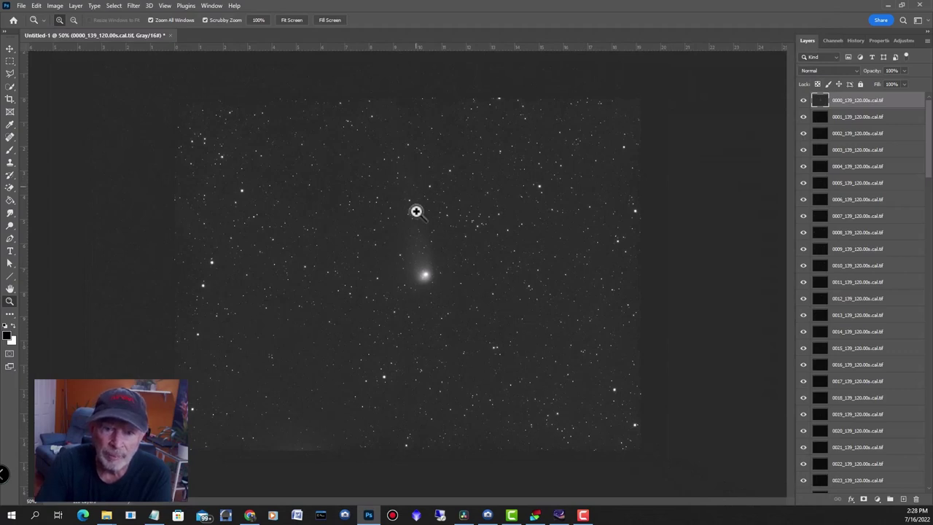
pyautogui.click(10, 48)
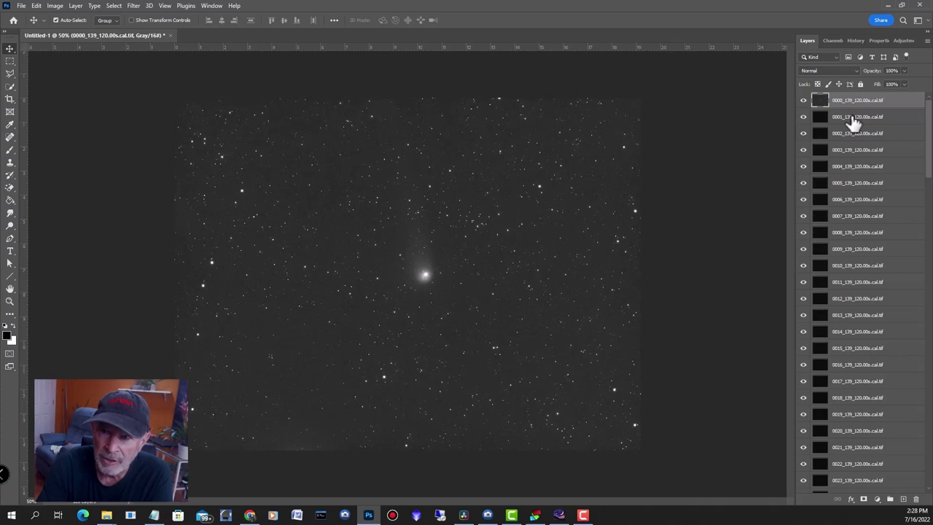
pyautogui.click(853, 122)
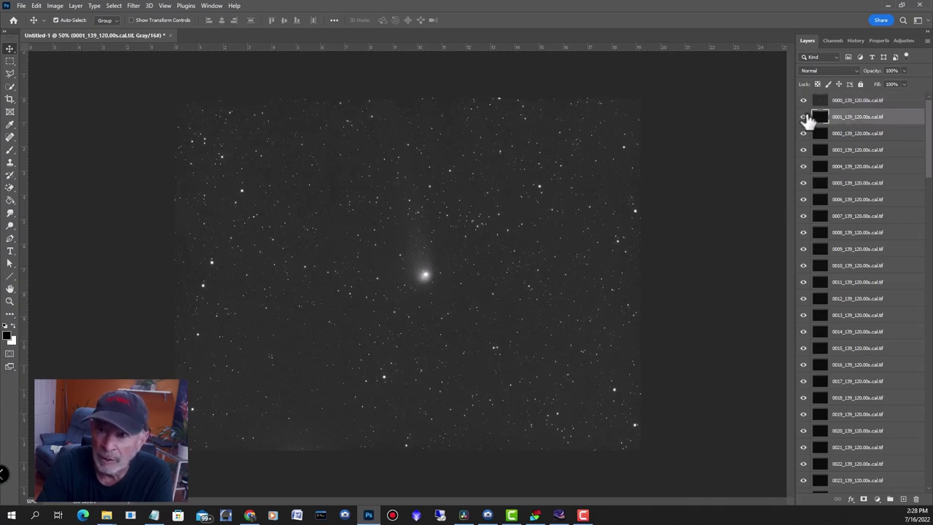
pyautogui.click(803, 100)
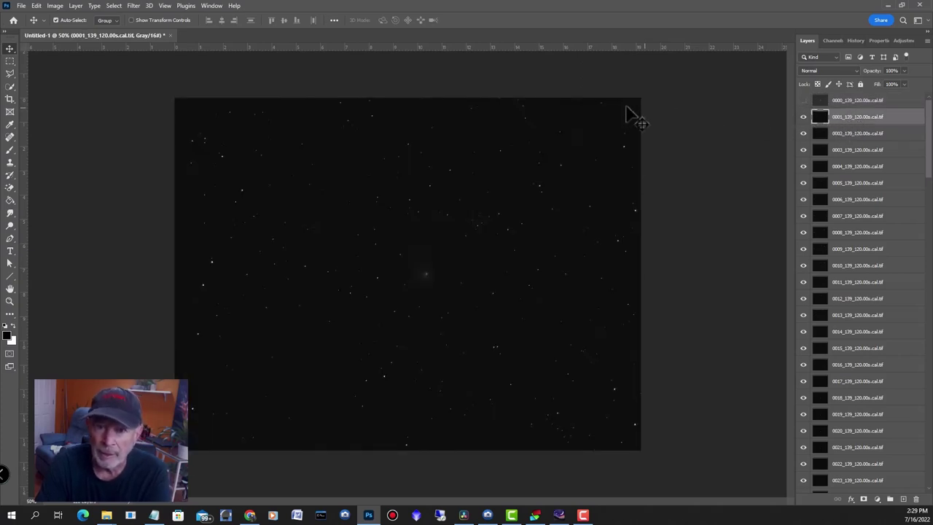
pyautogui.click(130, 6)
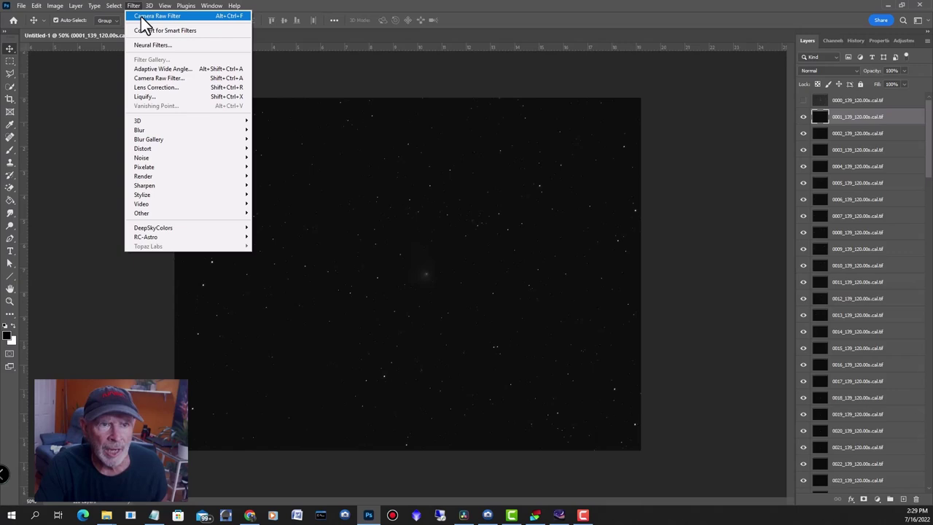
# - Reapply the last Camera Raw stretch to layer 0001, hide it, and select layer 0002
pyautogui.click(142, 18)
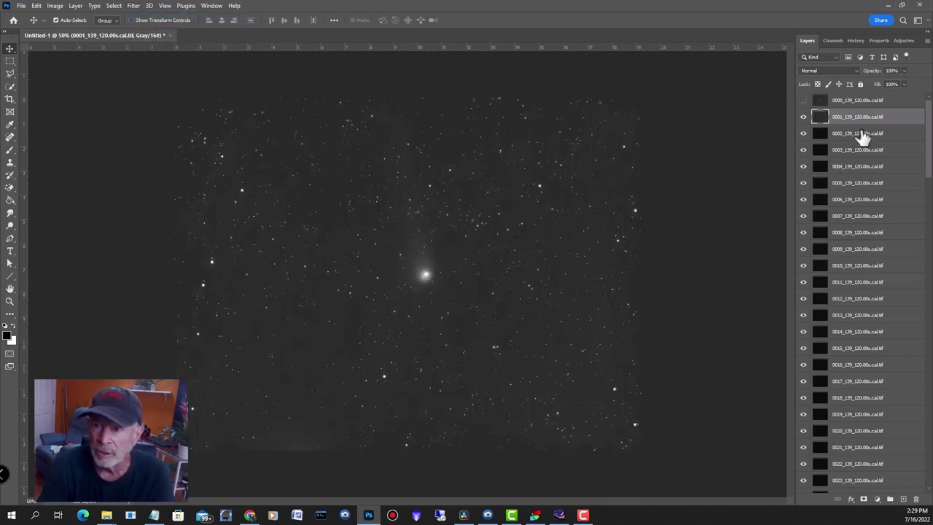
pyautogui.click(803, 118)
pyautogui.click(850, 138)
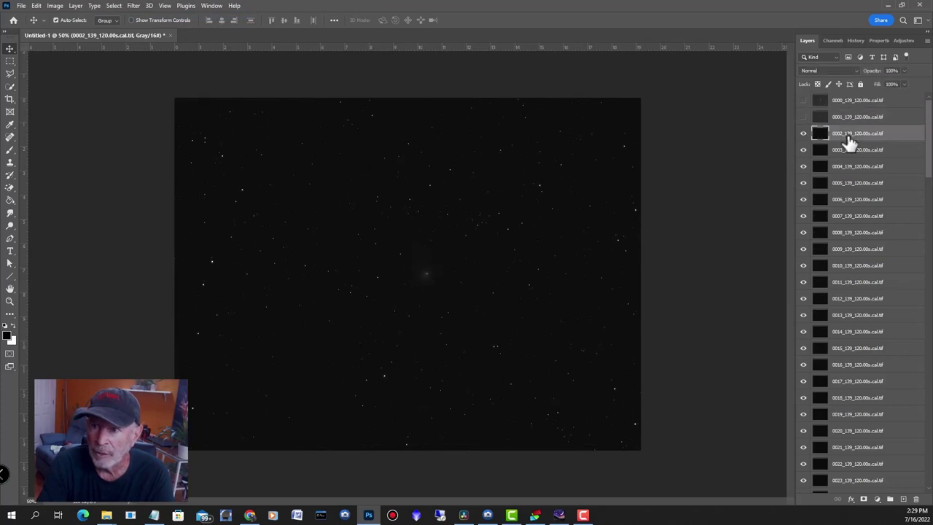
# - Repeat the same Camera Raw stretch on layer 0002 with Ctrl+Alt+F, hide it, and select 0003
pyautogui.click(134, 6)
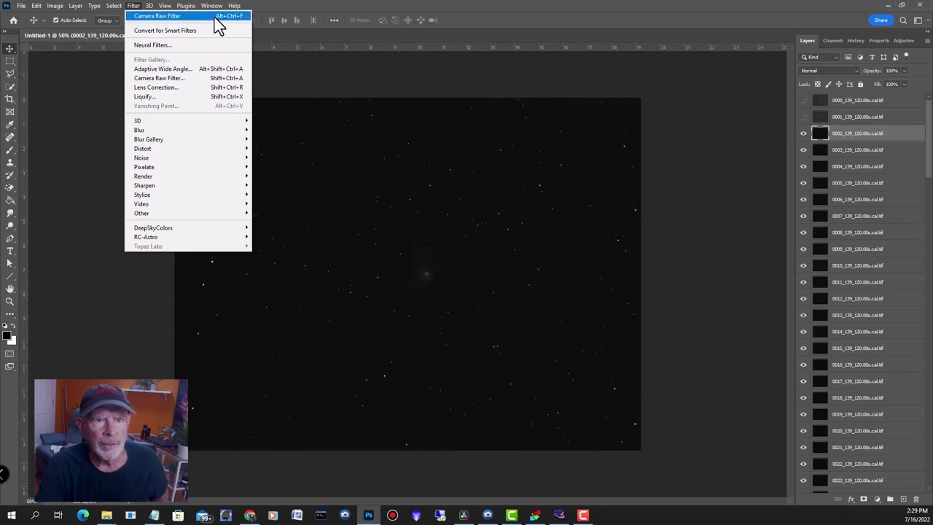
pyautogui.click(269, 6)
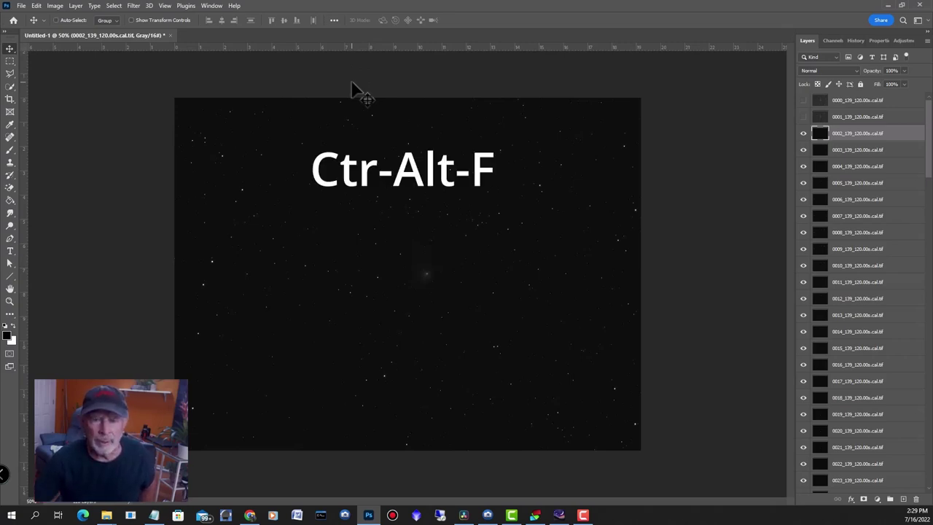
pyautogui.hotkey('ctrl', 'alt', 'f')
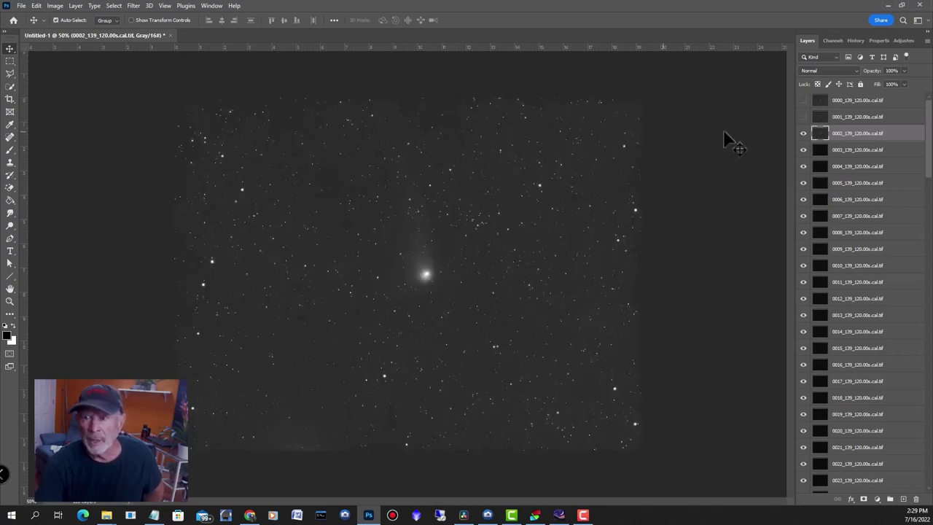
pyautogui.click(803, 134)
pyautogui.click(842, 152)
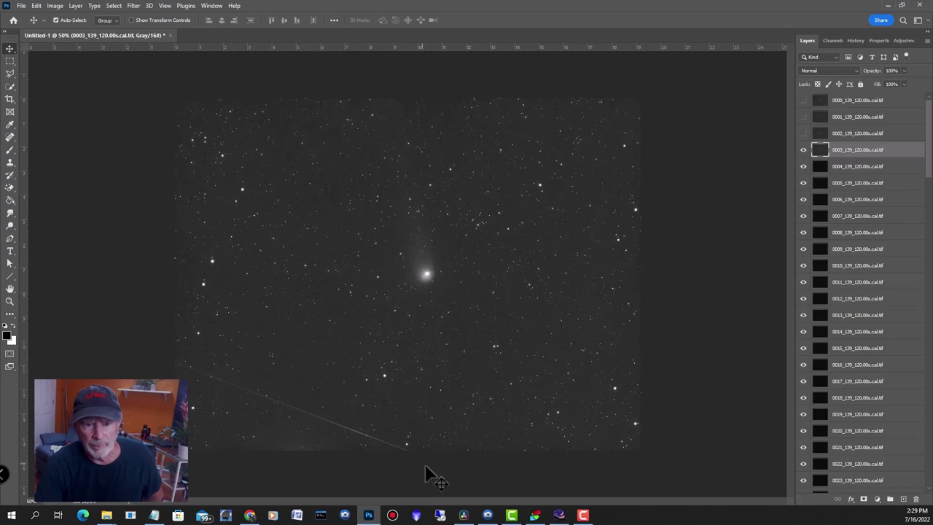
# - Check frame 0004, then make layers 0000–0003 visible again
pyautogui.click(804, 150)
pyautogui.click(840, 168)
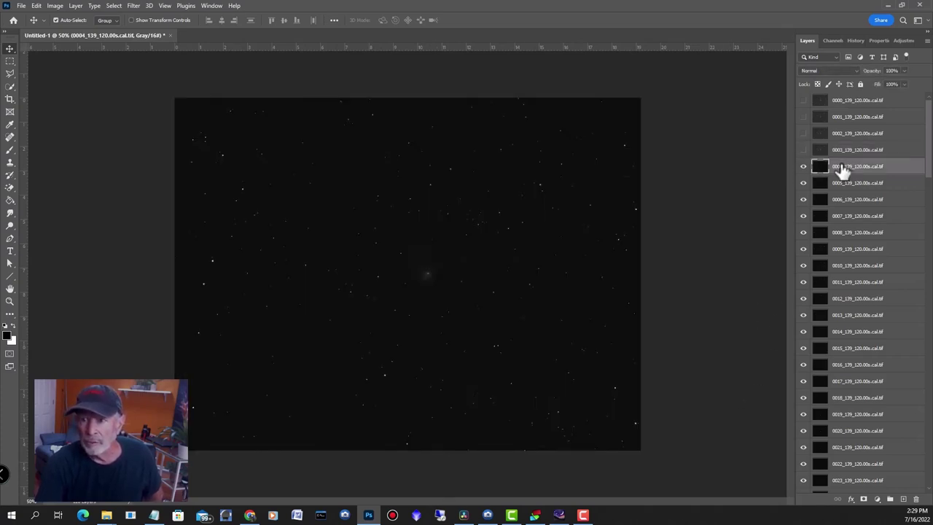
pyautogui.moveTo(803, 150); pyautogui.dragTo(804, 100)
pyautogui.click(807, 104)
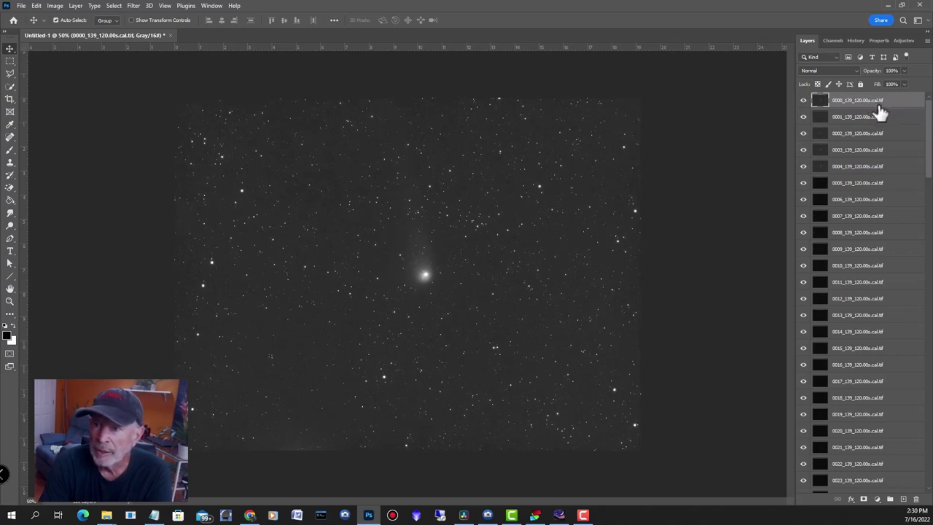
# - Select every frame layer from 0000 to 0119 and bring up their context menu
pyautogui.moveTo(931, 154); pyautogui.dragTo(929, 474)
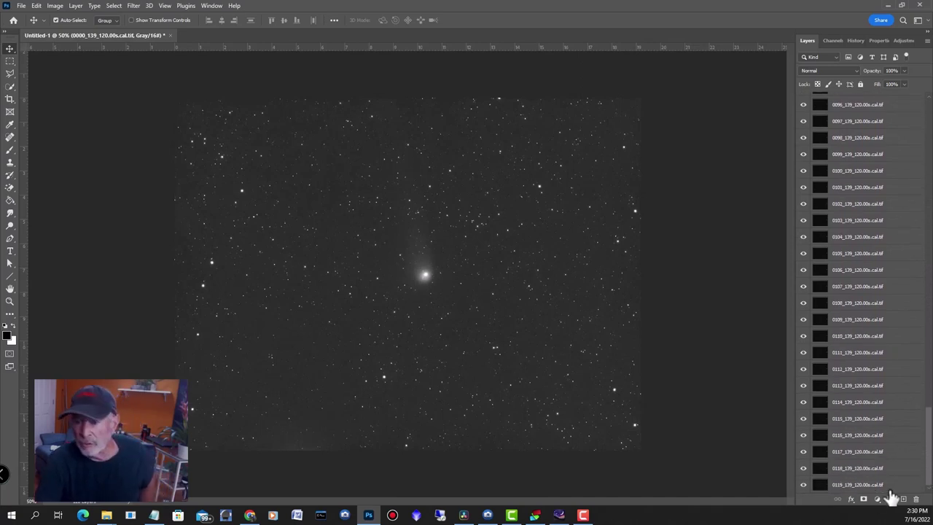
pyautogui.keyDown('shift'); pyautogui.click(854, 485); pyautogui.keyUp('shift')
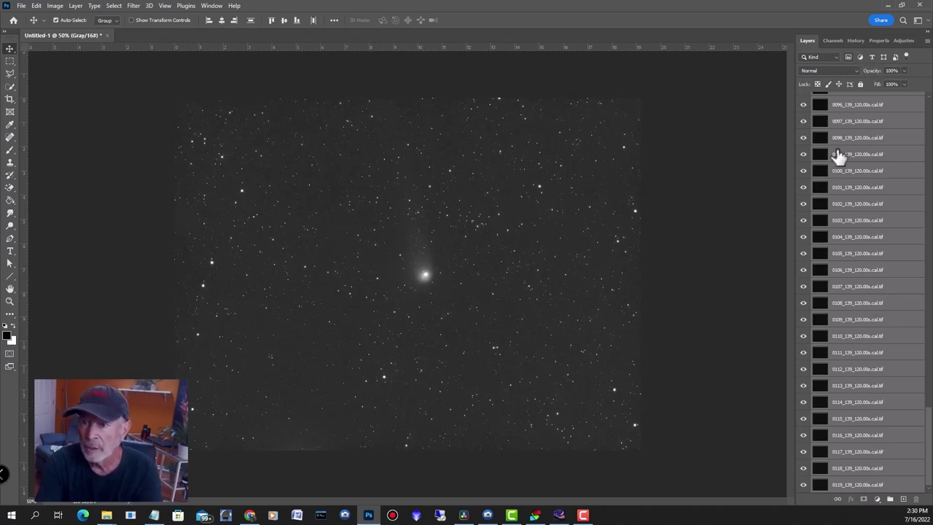
pyautogui.rightClick(847, 210)
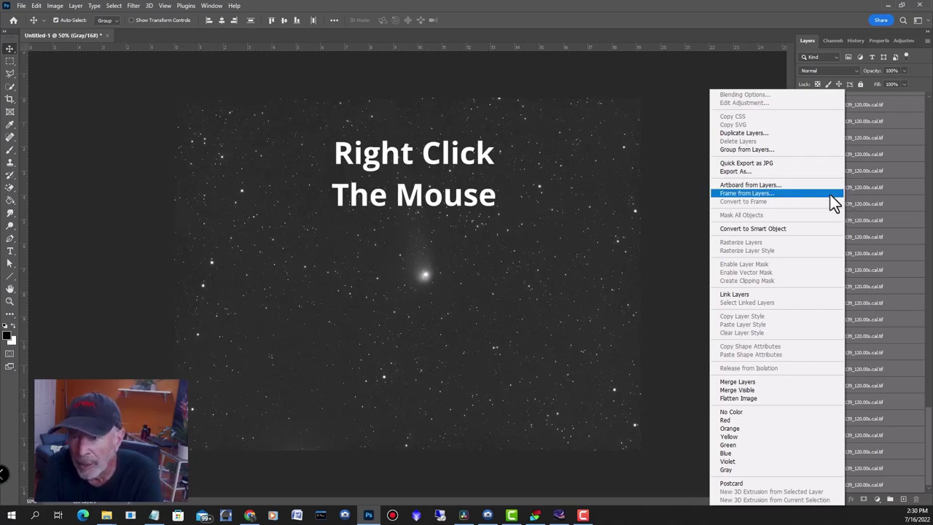
# - Choose Export As for all the selected frame layers
pyautogui.click(743, 173)
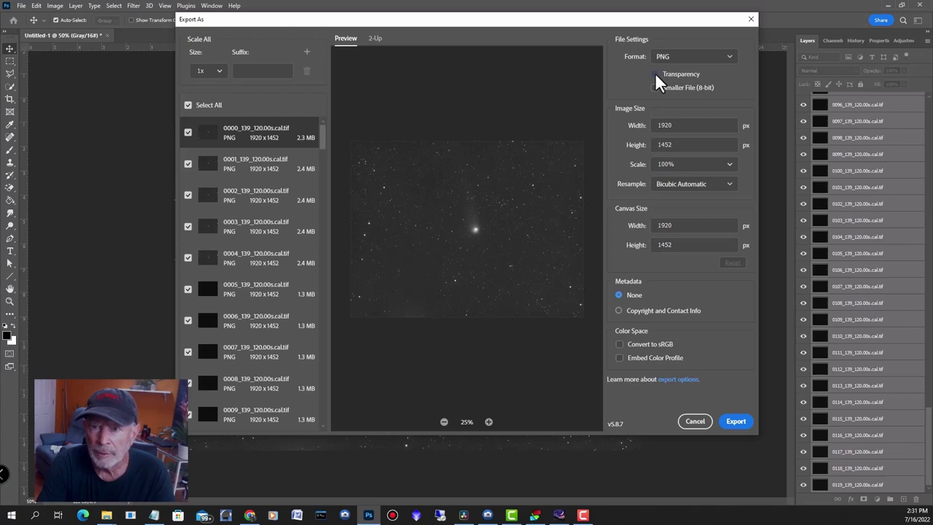
# - Turn off Transparency and keep PNG as the 1920 × 1452 px export format
pyautogui.click(655, 73)
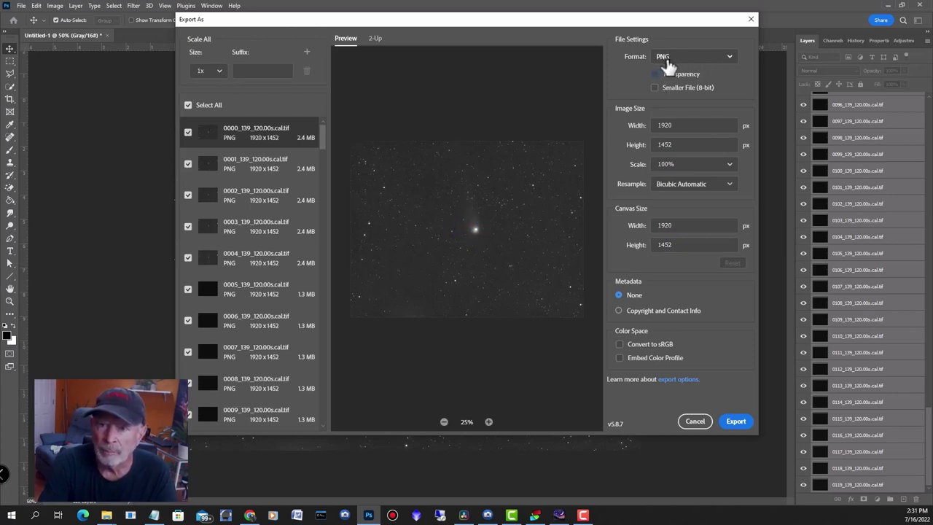
pyautogui.click(729, 58)
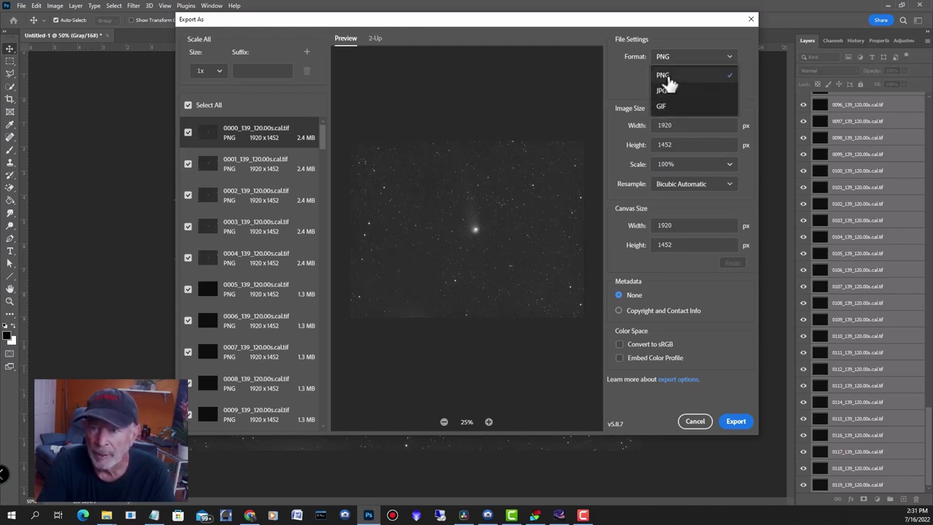
pyautogui.click(664, 76)
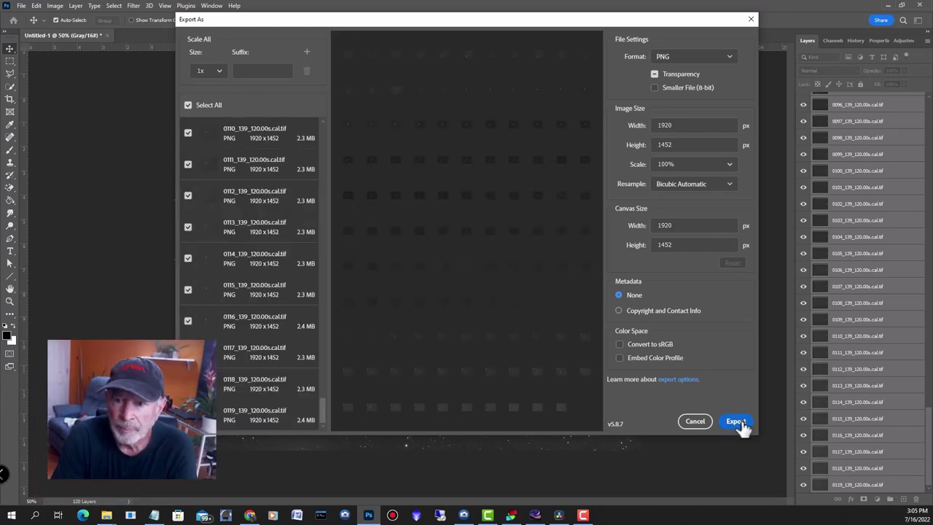
# - Export the frame PNGs into the Animation_Files folder
pyautogui.click(740, 423)
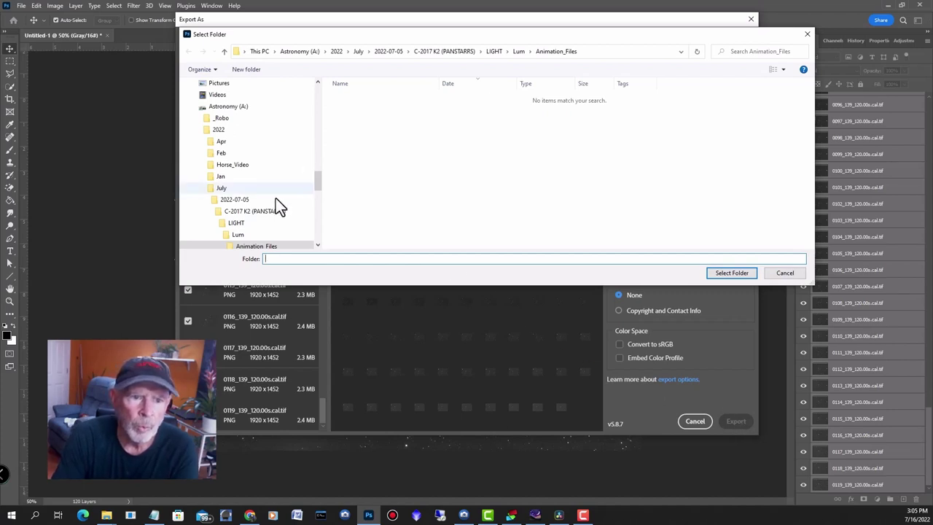
pyautogui.click(248, 248)
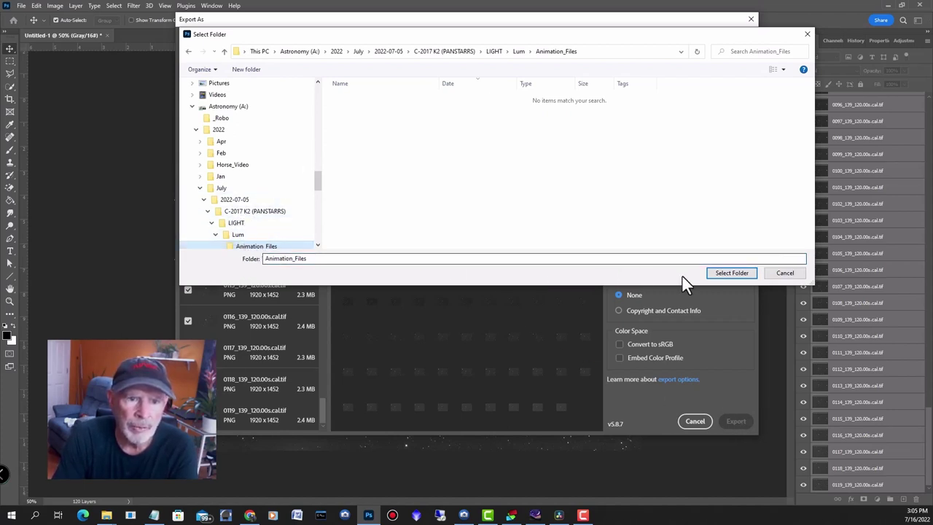
pyautogui.click(732, 272)
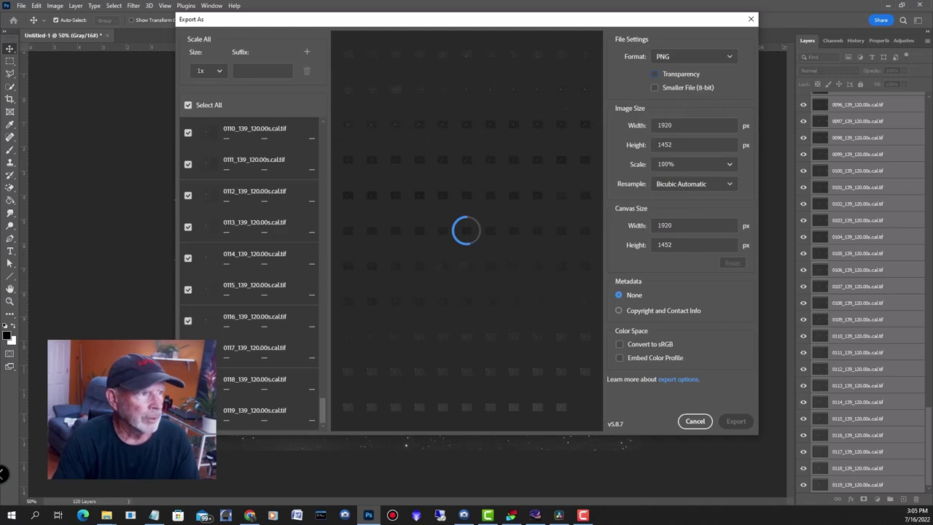
# - Show the Animation_Files folder in File Explorer and widen the Name column
pyautogui.click(107, 514)
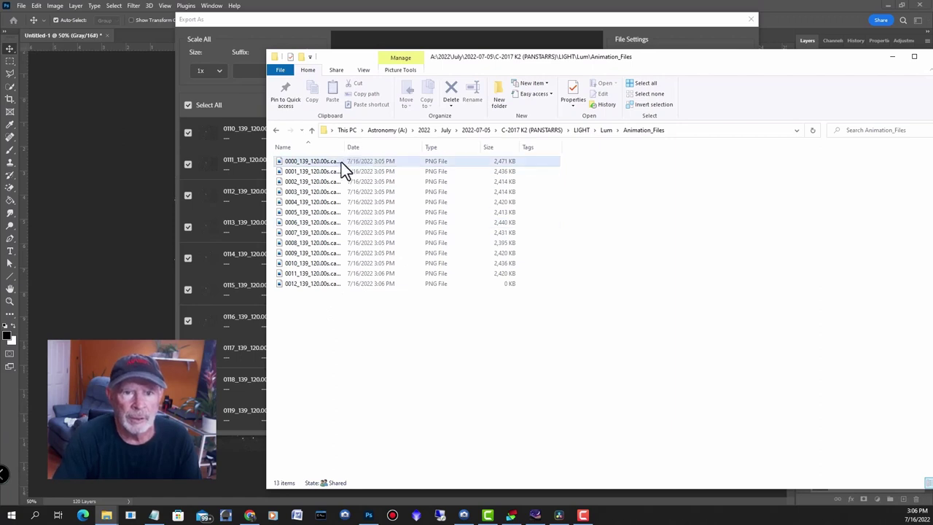
pyautogui.moveTo(344, 146); pyautogui.dragTo(380, 144)
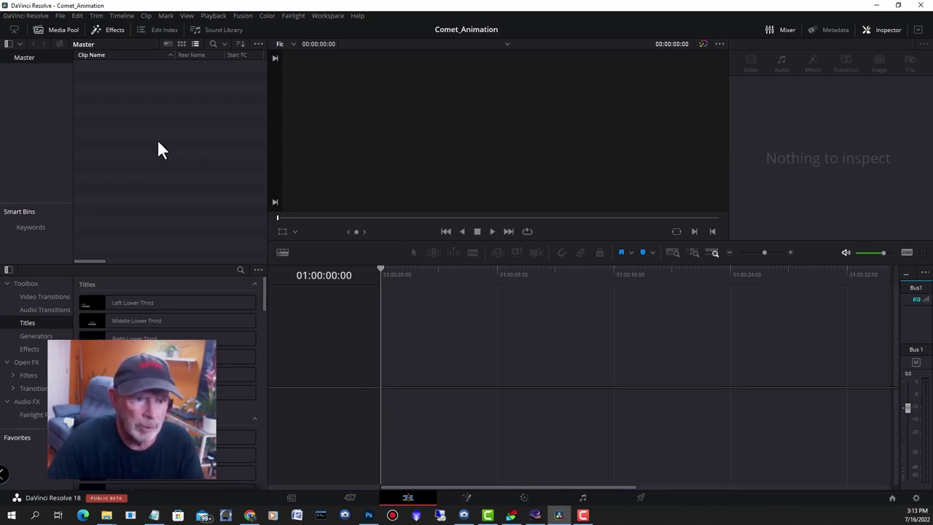
# - Import all the comet PNG frames, sorted by name from 0000, into the Media Pool
pyautogui.rightClick(171, 173)
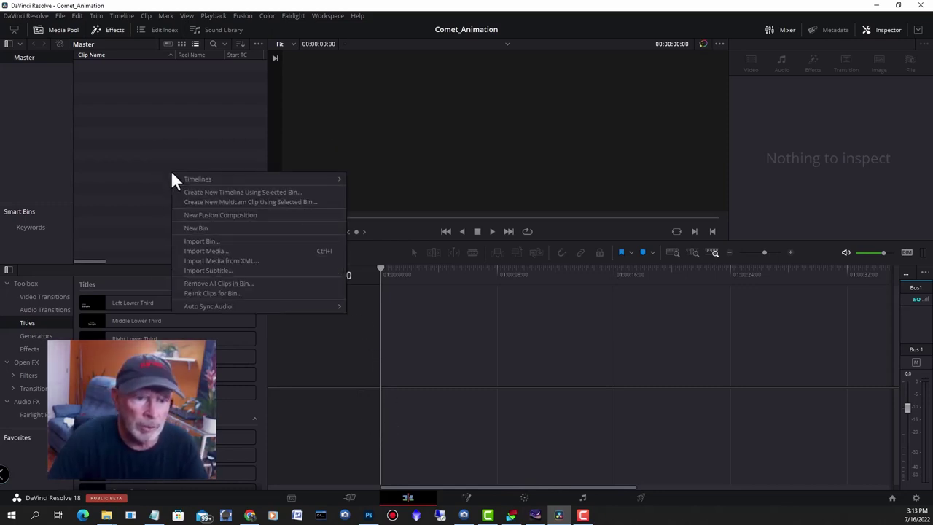
pyautogui.click(200, 251)
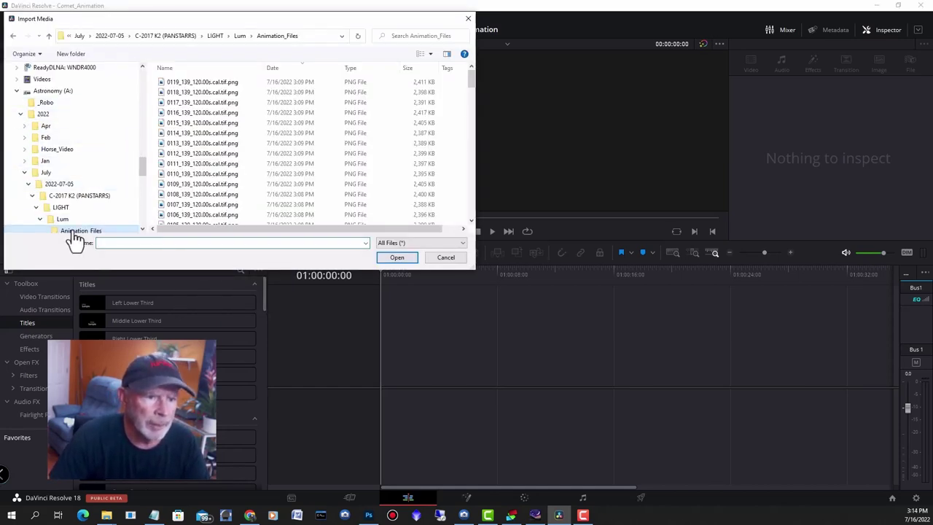
pyautogui.click(200, 84)
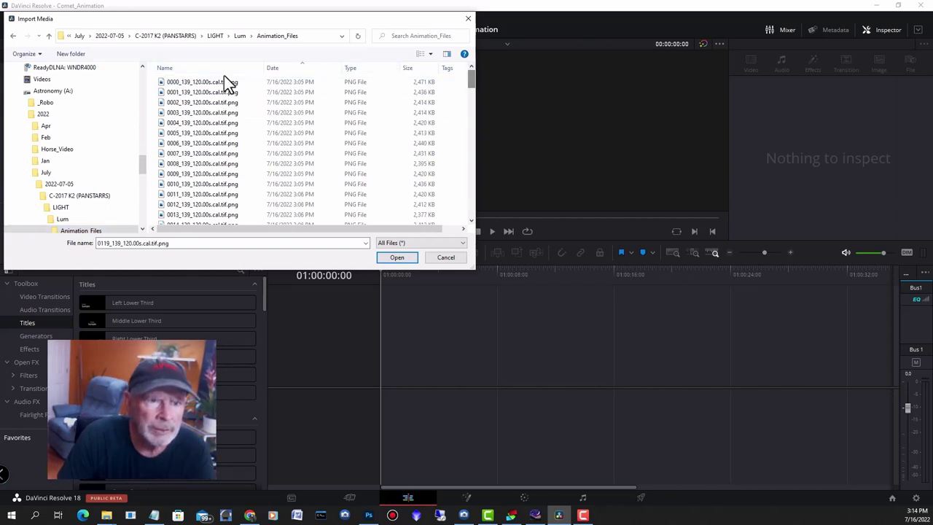
pyautogui.click(188, 82)
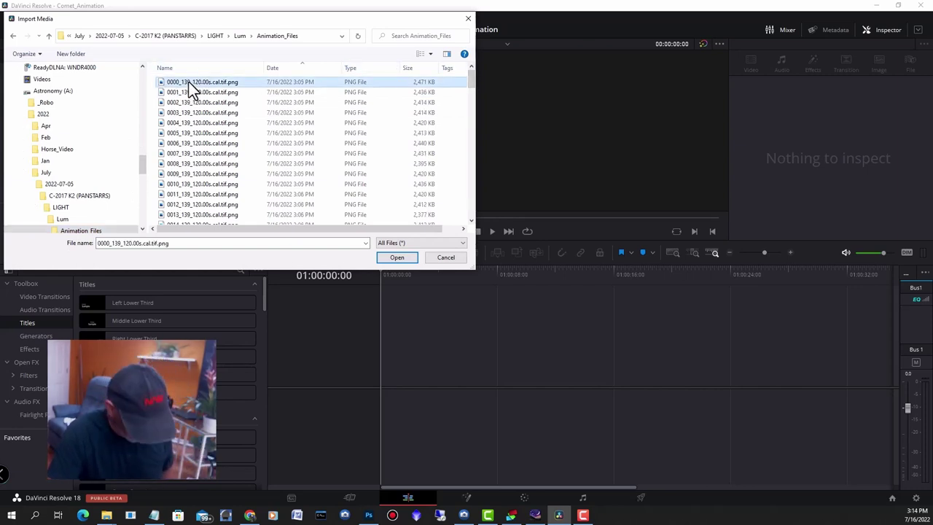
pyautogui.hotkey('ctrl', 'a')
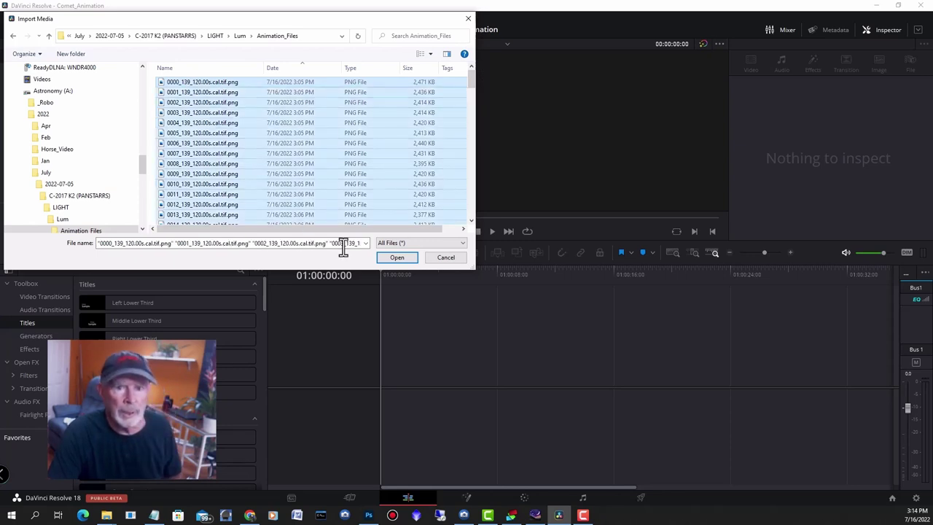
pyautogui.click(397, 257)
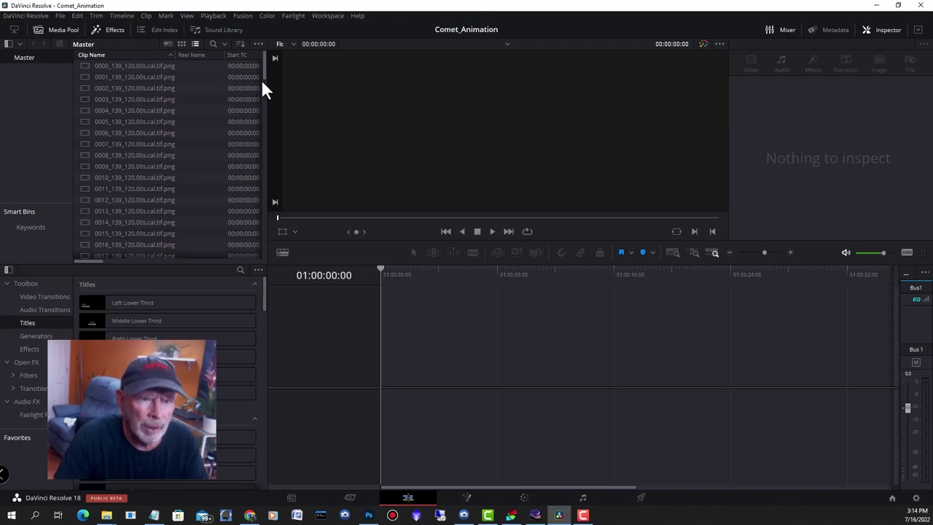
# - Place all frame clips on the Video 1 track and scrub through the comet animation
pyautogui.click(158, 66)
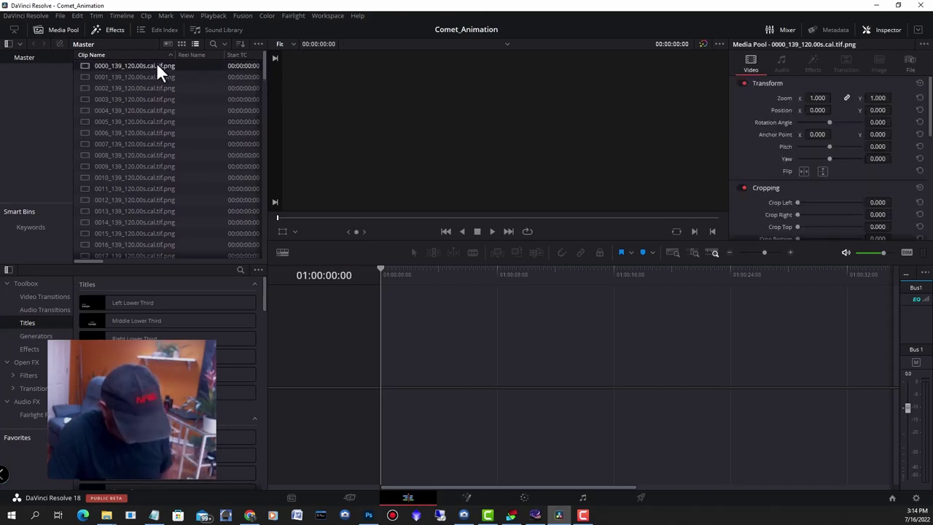
pyautogui.hotkey('ctrl', 'a')
pyautogui.moveTo(146, 128); pyautogui.dragTo(378, 381)
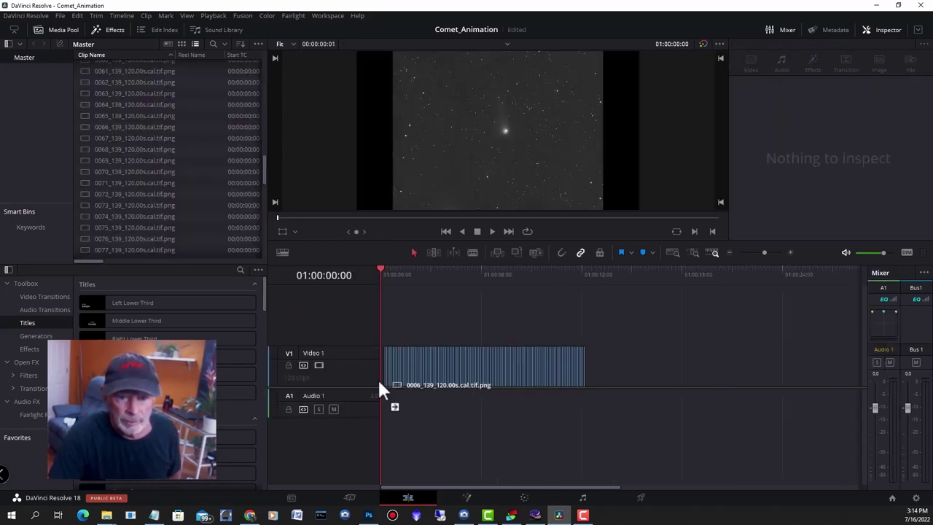
pyautogui.click(416, 309)
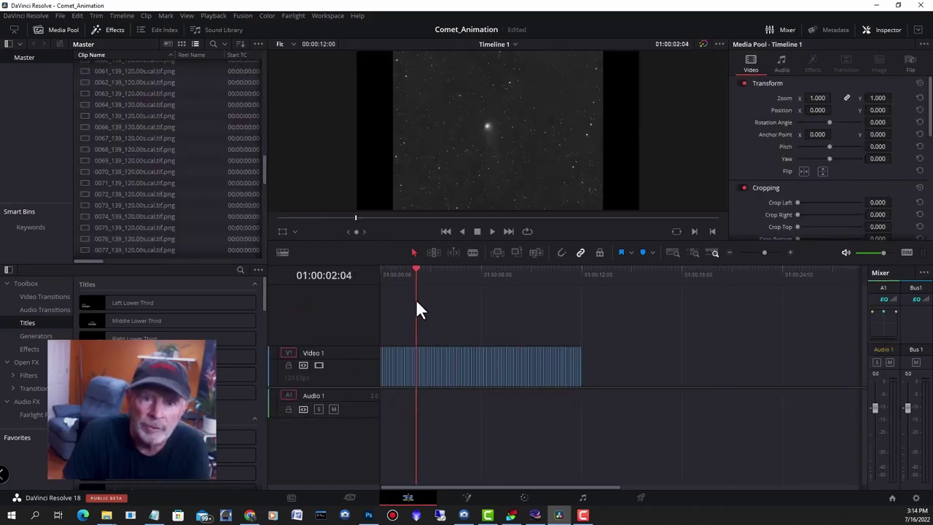
pyautogui.moveTo(416, 306); pyautogui.dragTo(578, 343)
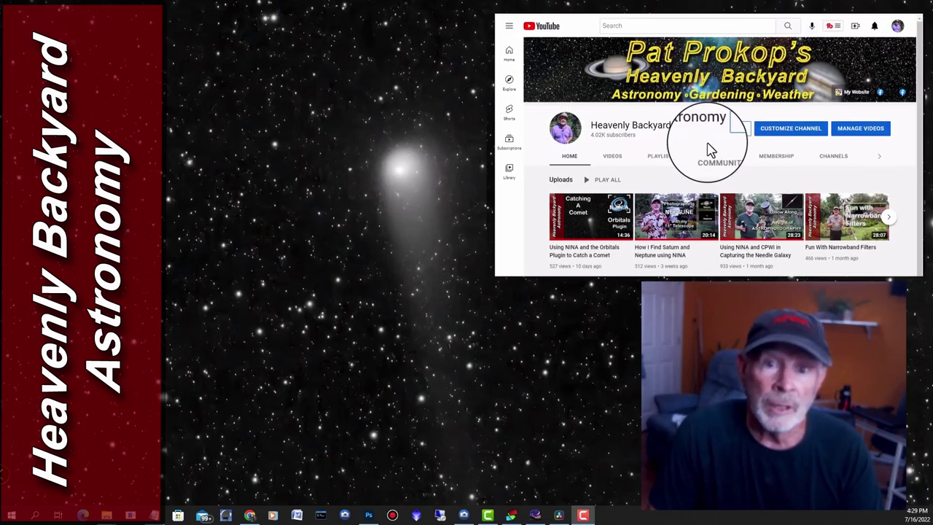
# - Open the channel's Membership details on YouTube
pyautogui.click(736, 128)
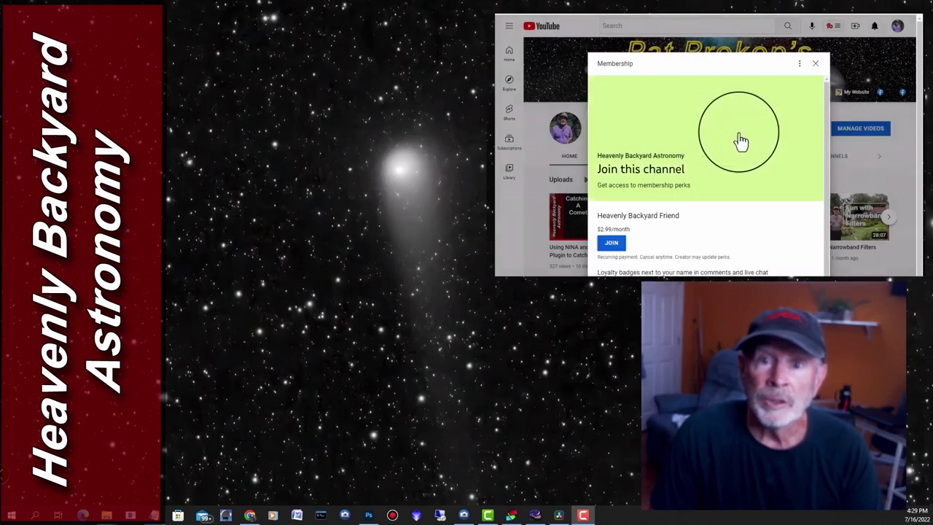